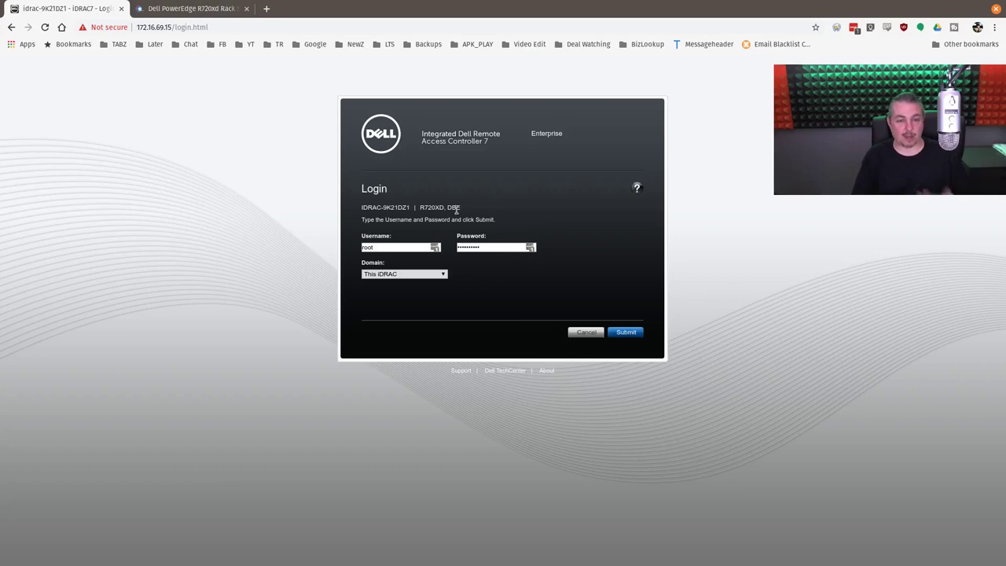
- Log in to the iDRAC with the filled-in credentials and launch the server's virtual console
click(639, 336)
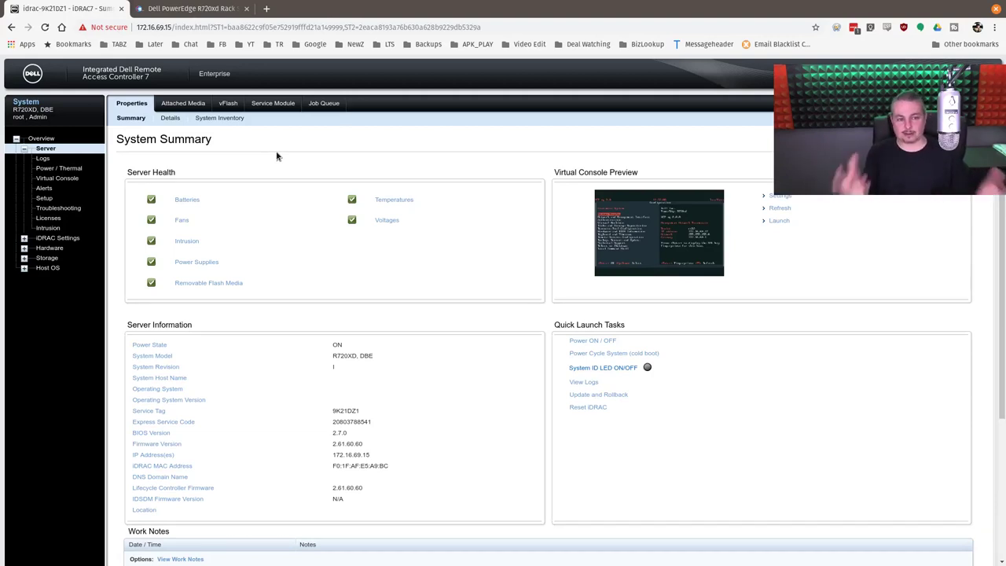
click(785, 221)
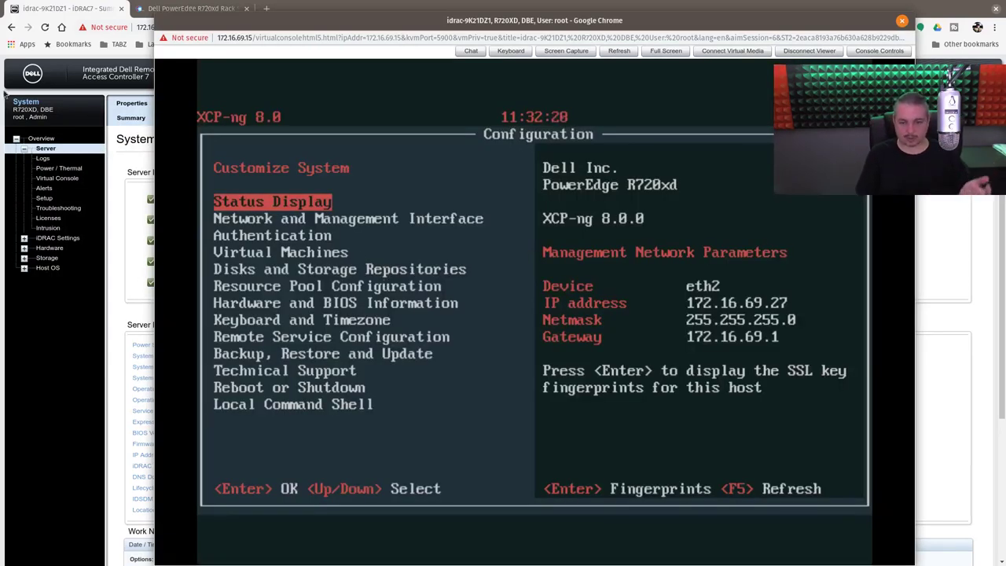
- Highlight Reboot or Shutdown in the XCP-ng console's Customize System list
key(Down)
key(Up)
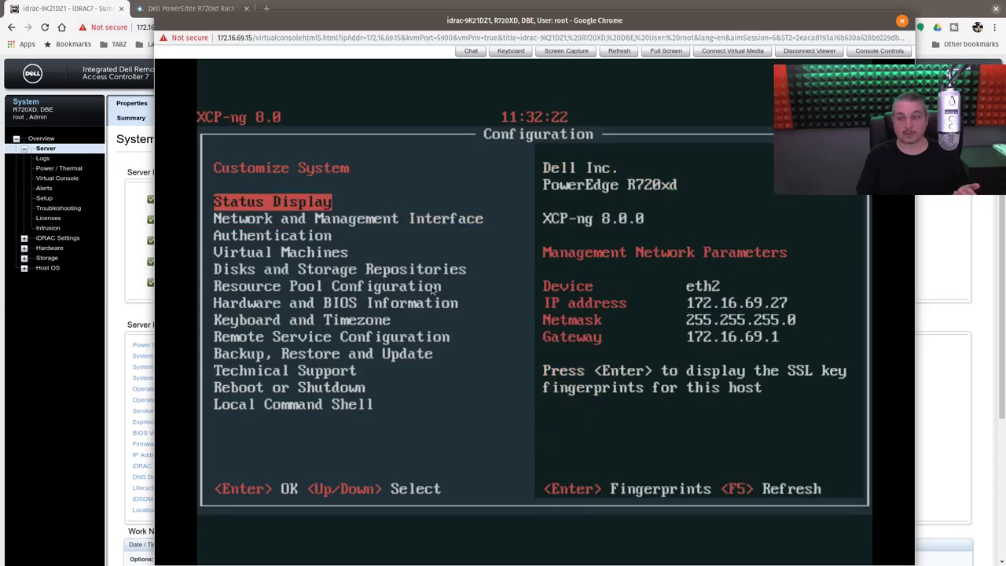
key(Down)
key(Down)
key(Down)
key(Down)
key(Down)
key(Down)
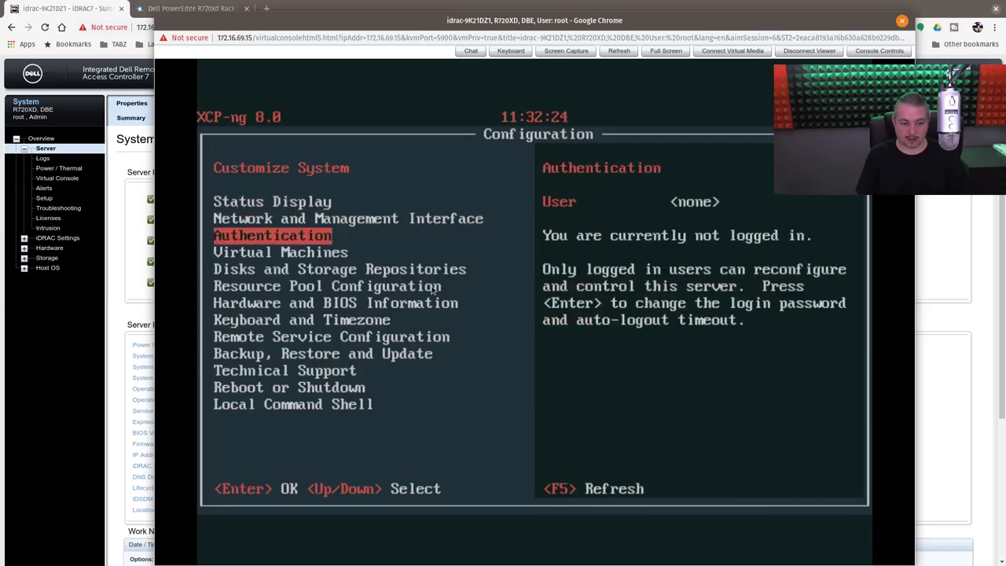
key(Down)
key(Down)
key(Down)
key(Down)
key(Down)
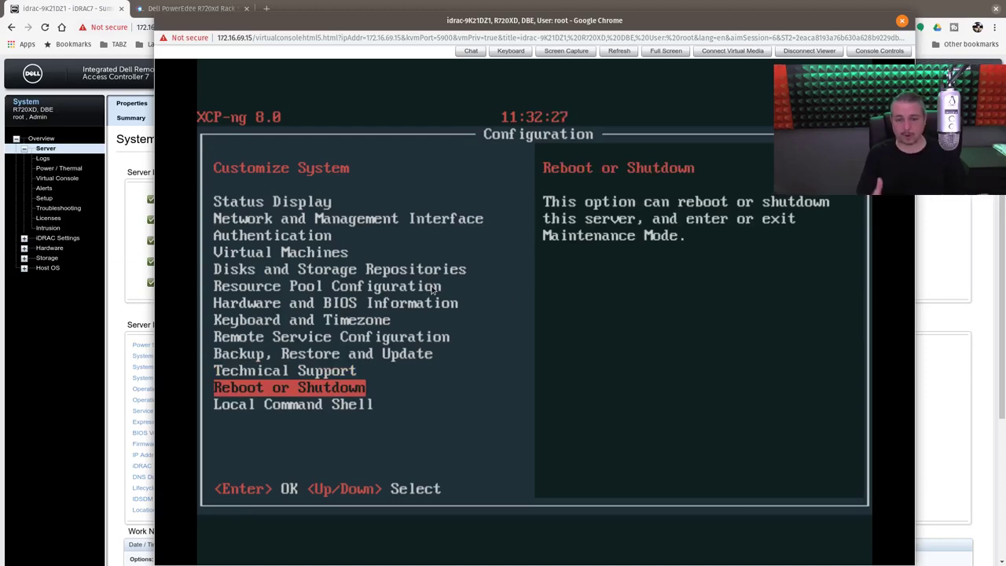
drag(680, 8, 0, 31)
click(607, 339)
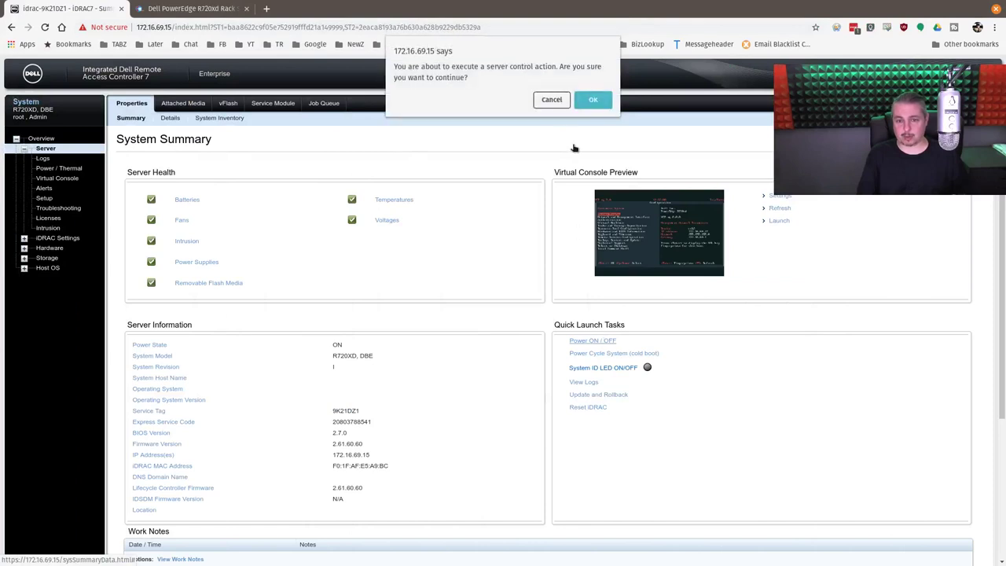
click(552, 100)
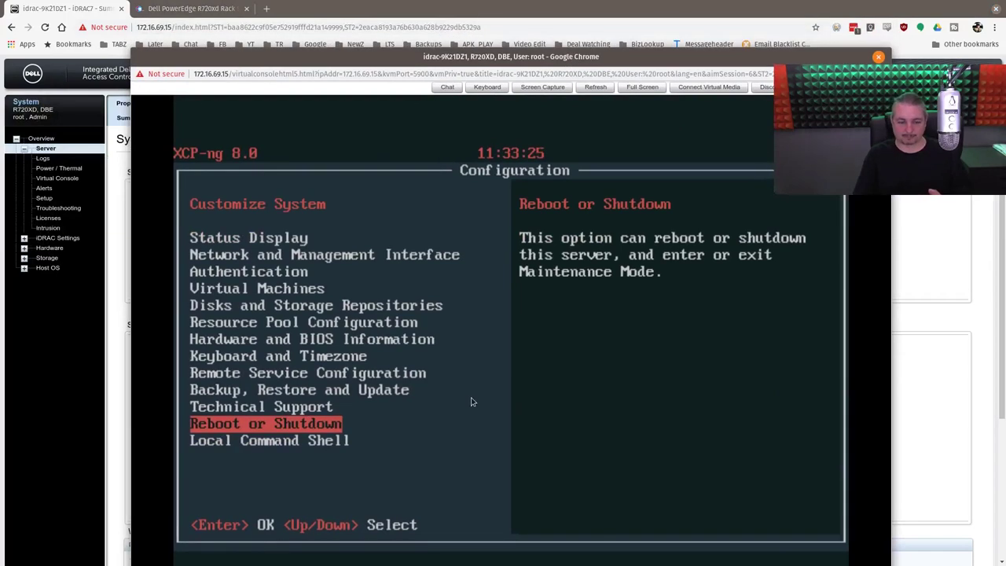
- Enter the Reboot or Shutdown options in the XCP-ng console and request Reboot Server
key(Up)
key(Down)
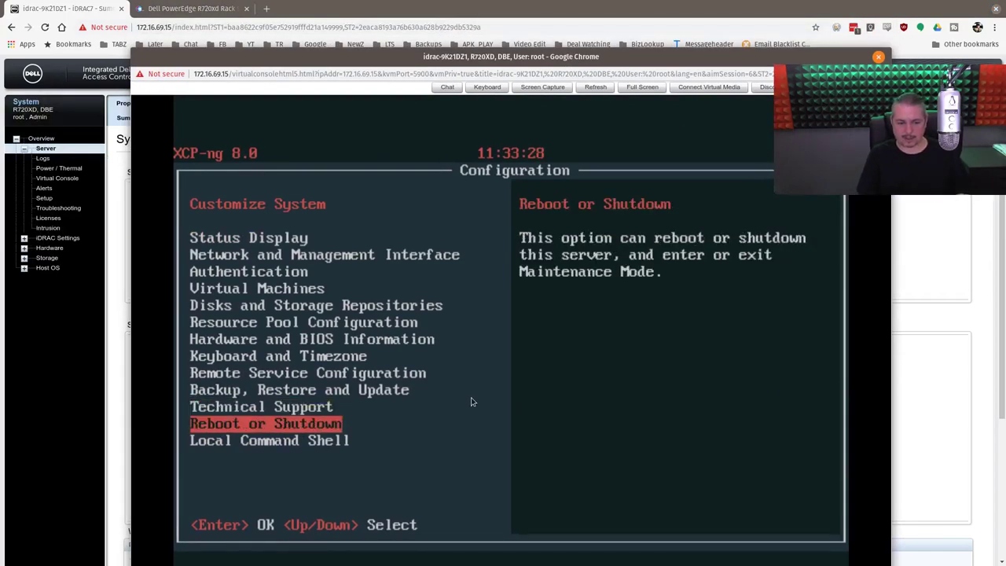
key(Return)
key(Down)
key(Down)
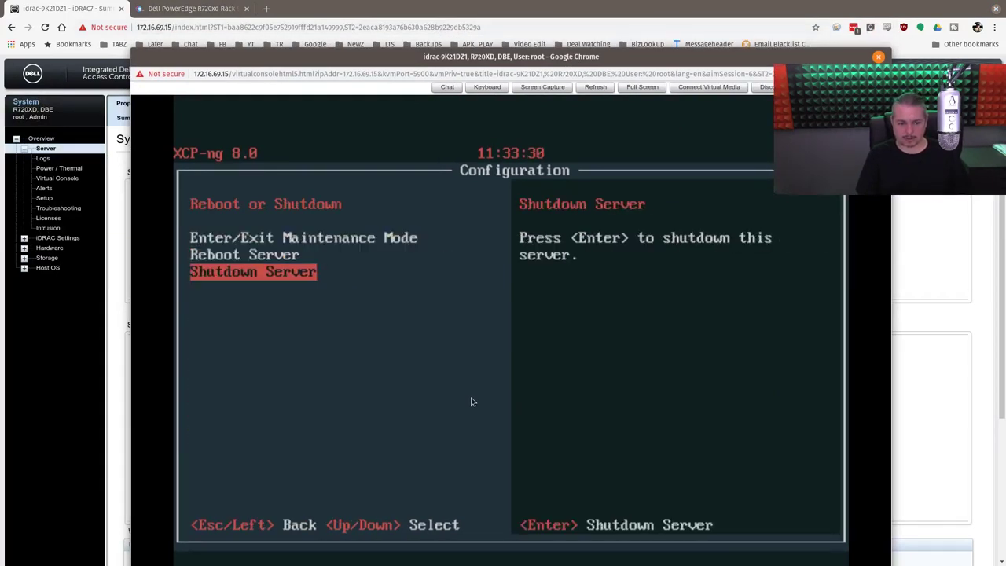
key(Up)
key(Return)
key(Return)
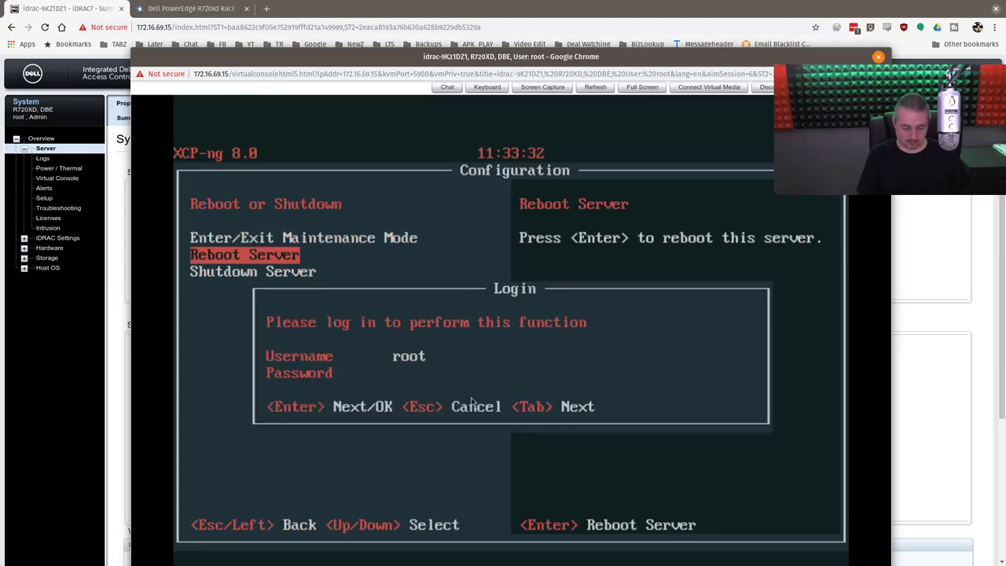
- Authorize the server reboot with the root account's password and confirm it
text(*****************)
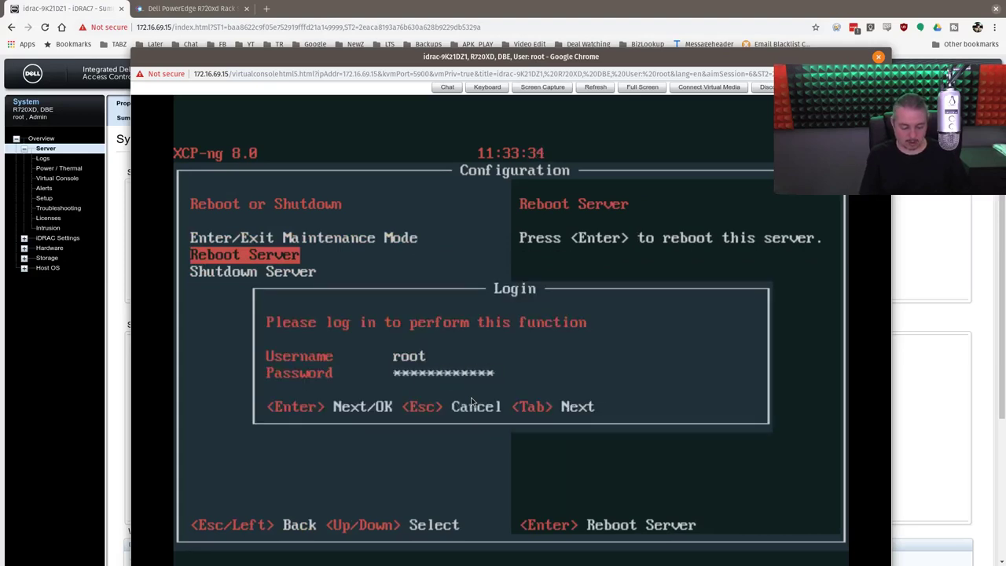
key(Return)
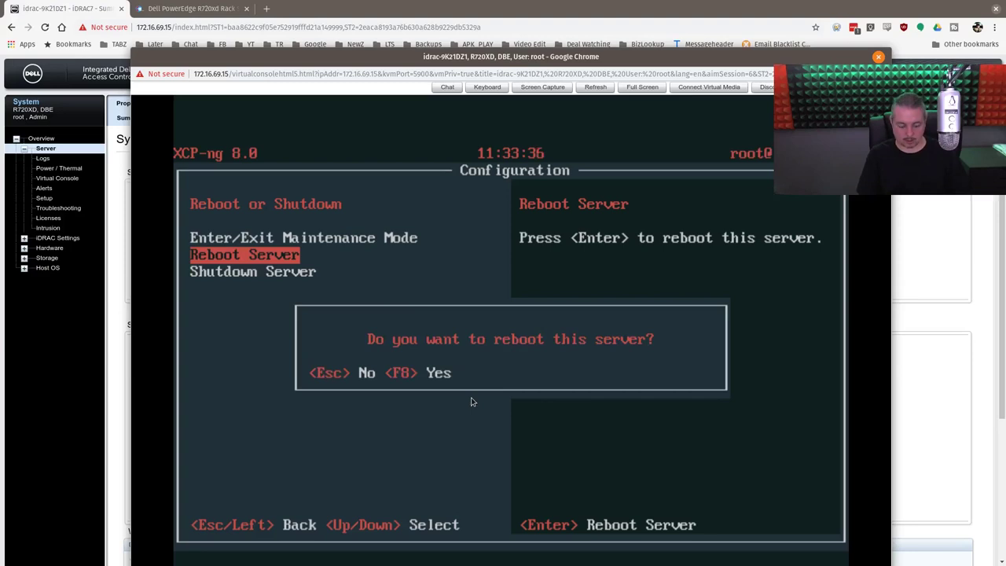
key(F8)
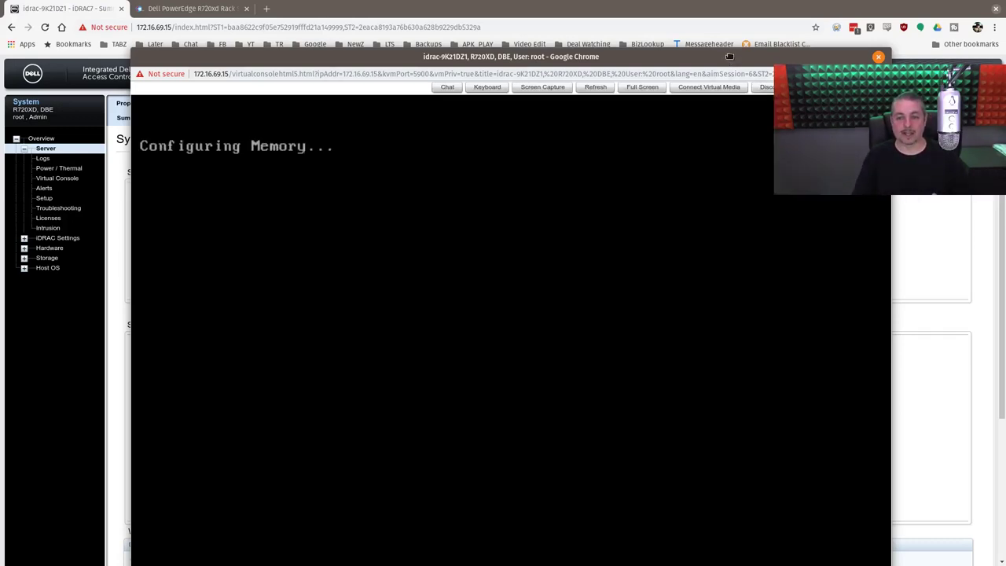
- Switch the PERC H310 Mini BIOS Configuration Utility to the Physical Disk Management page
drag(729, 55, 725, 16)
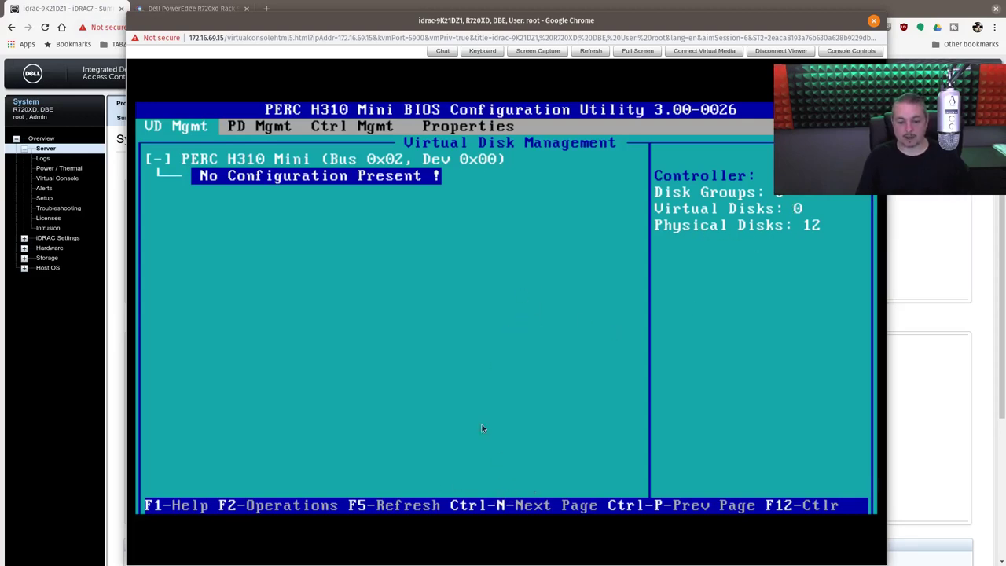
click(482, 51)
click(352, 349)
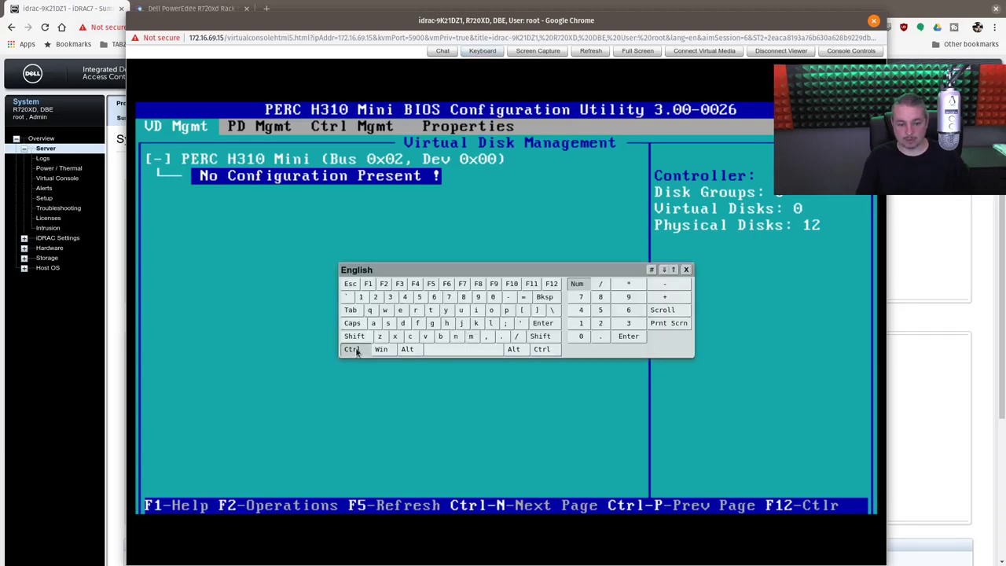
click(455, 337)
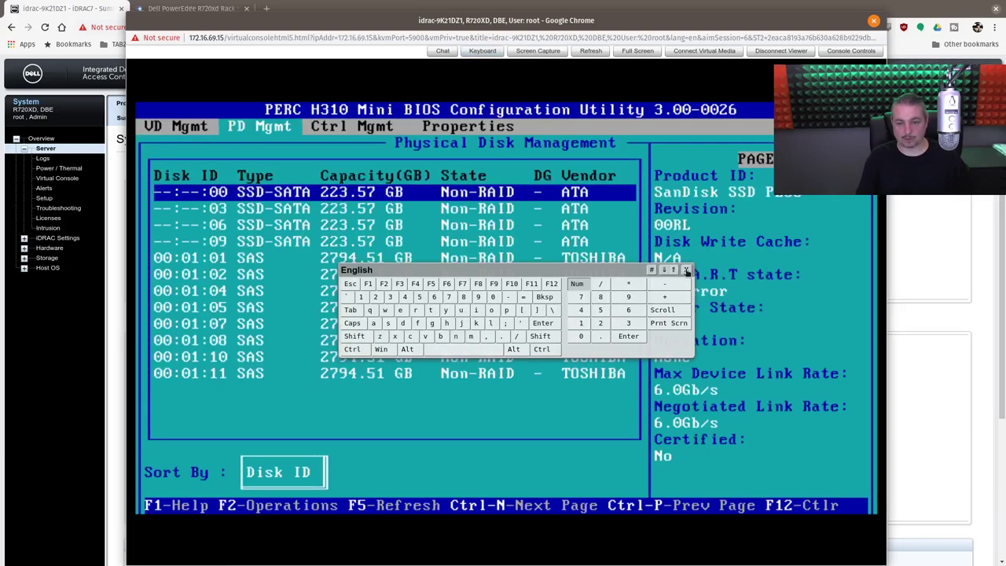
click(685, 269)
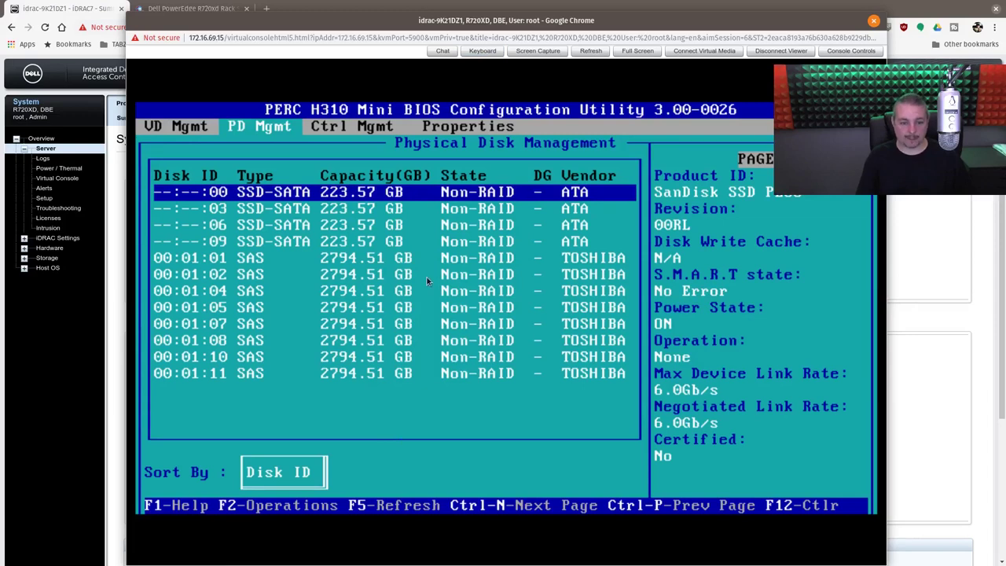
- Examine the details of the physical disks, going from the SSD-SATA drives to the SAS drives
key(Down)
key(Down)
key(Down)
key(Down)
key(Down)
key(Down)
key(Down)
key(Down)
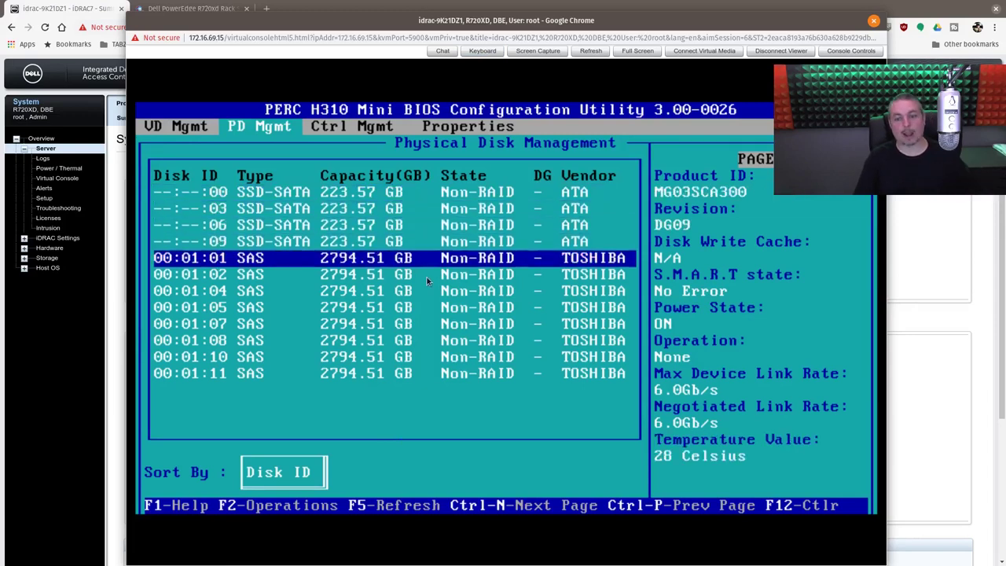
key(Tab)
key(Tab)
- Return to the first SSD-SATA disk (--:--:00) and inspect the operations offered for it
key(Up)
key(Up)
key(Up)
key(Up)
key(Up)
key(Up)
key(Up)
key(Up)
key(Up)
key(Up)
key(Up)
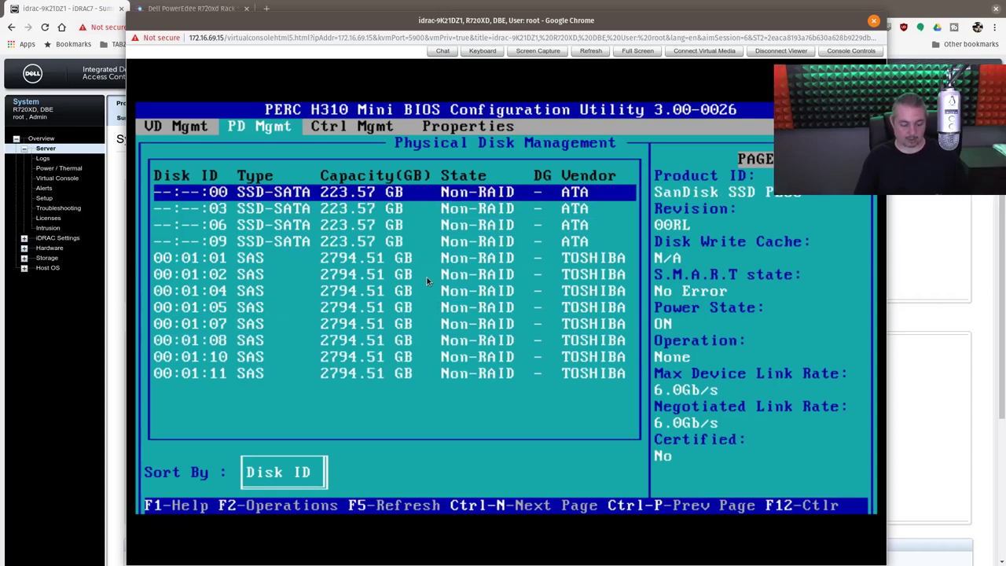
key(F2)
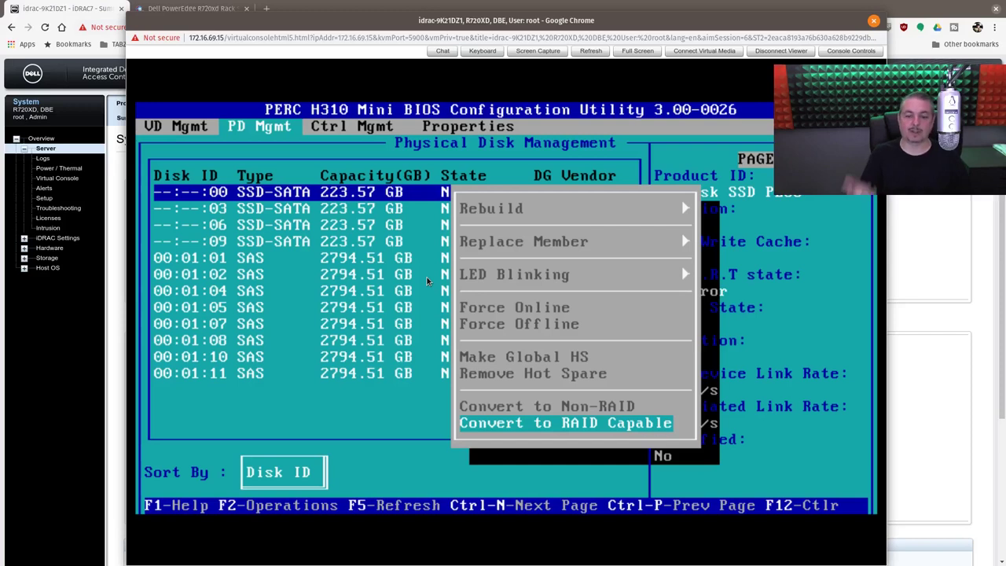
key(Escape)
- Compare the details of the SSD-SATA disks with those of the first SAS disks
key(Down)
key(Down)
key(Down)
key(Down)
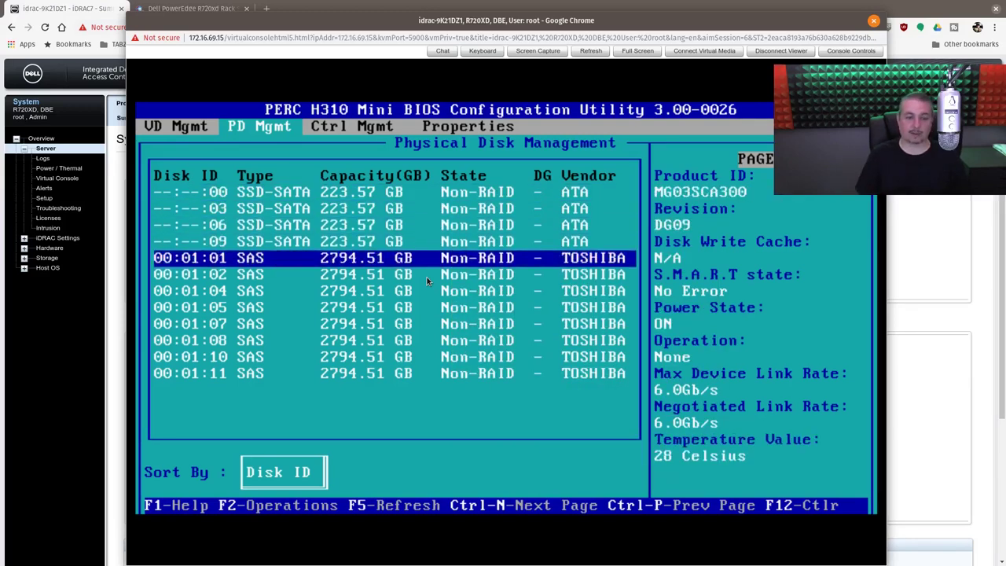
key(Up)
key(Up)
key(Up)
key(Up)
key(Up)
key(Down)
key(Down)
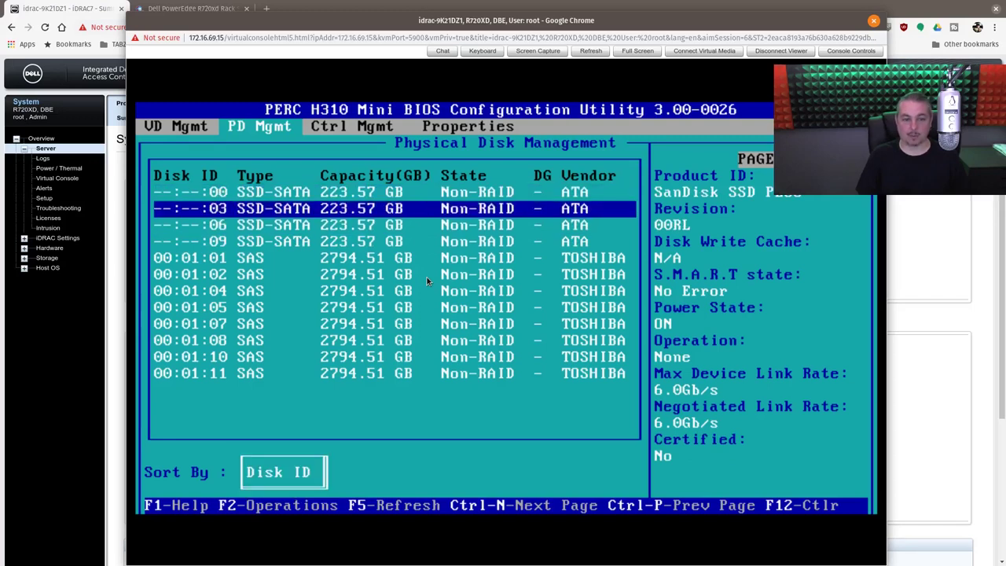
key(Down)
key(Down)
key(Down)
key(Up)
key(Up)
key(Up)
key(Up)
key(Up)
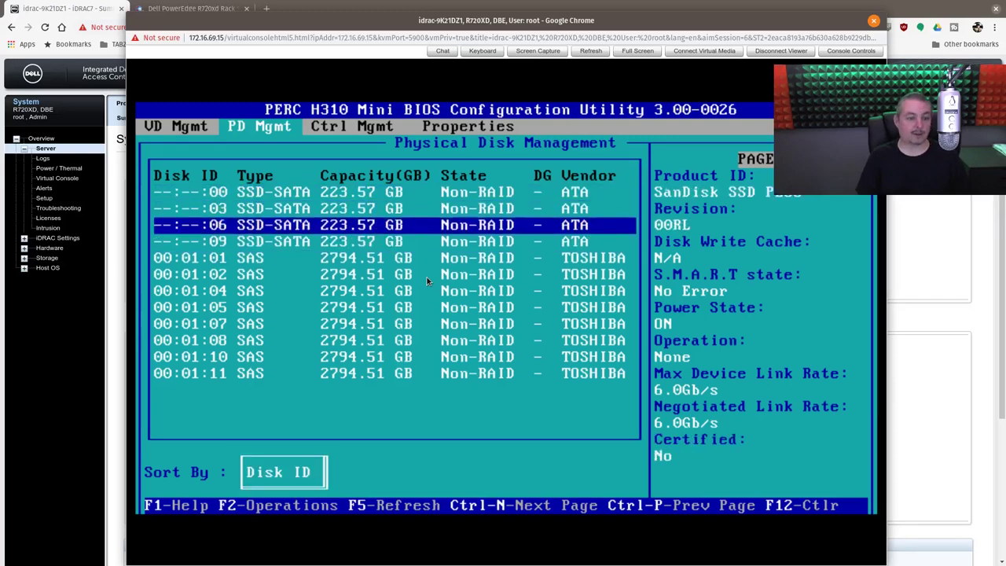
key(Down)
key(Down)
key(Down)
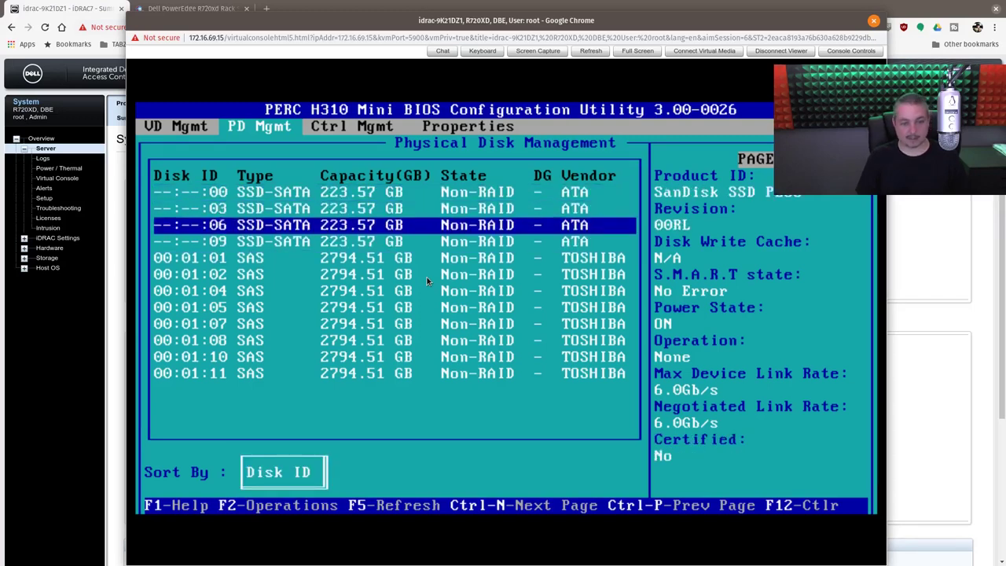
key(Down)
key(Down)
key(Down)
key(Down)
key(Down)
key(Down)
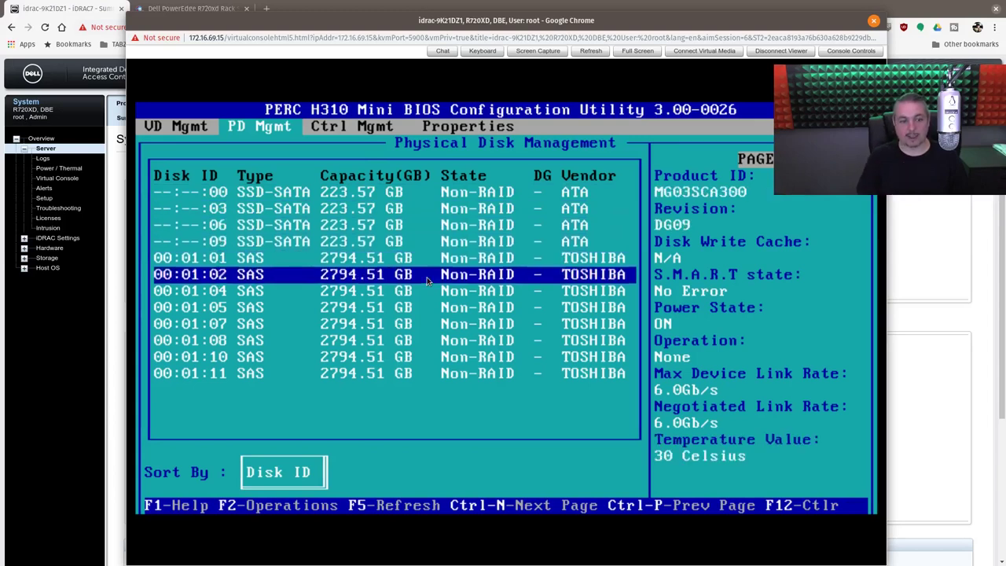
key(Up)
key(Up)
key(Up)
key(Up)
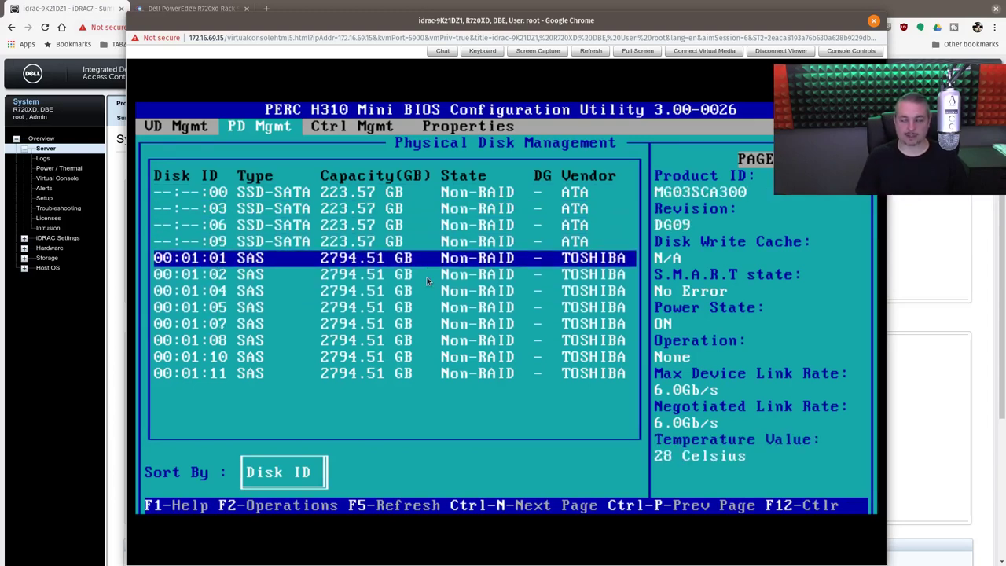
- Inspect the operations offered for SAS disk 00:01:02
key(Down)
key(F2)
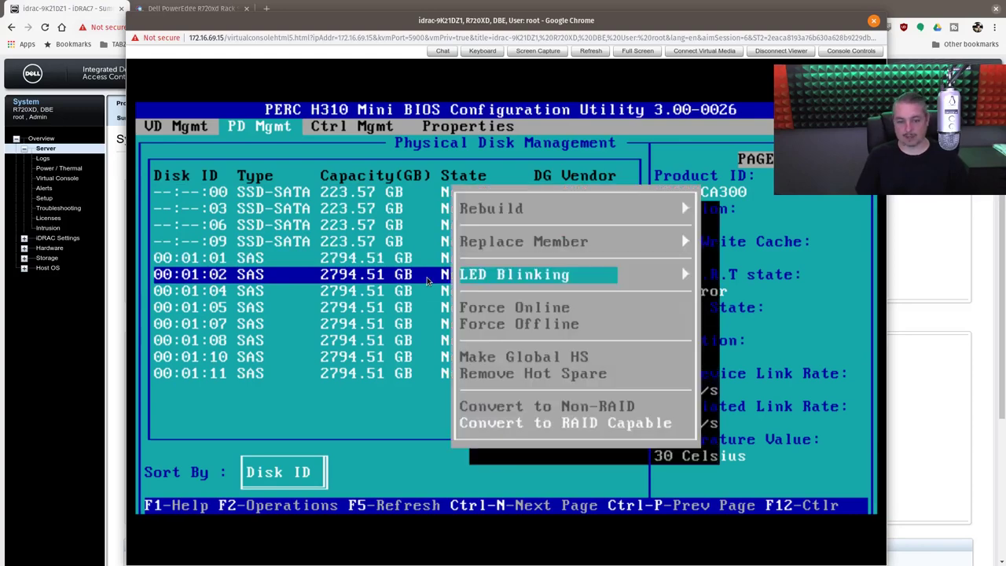
key(Escape)
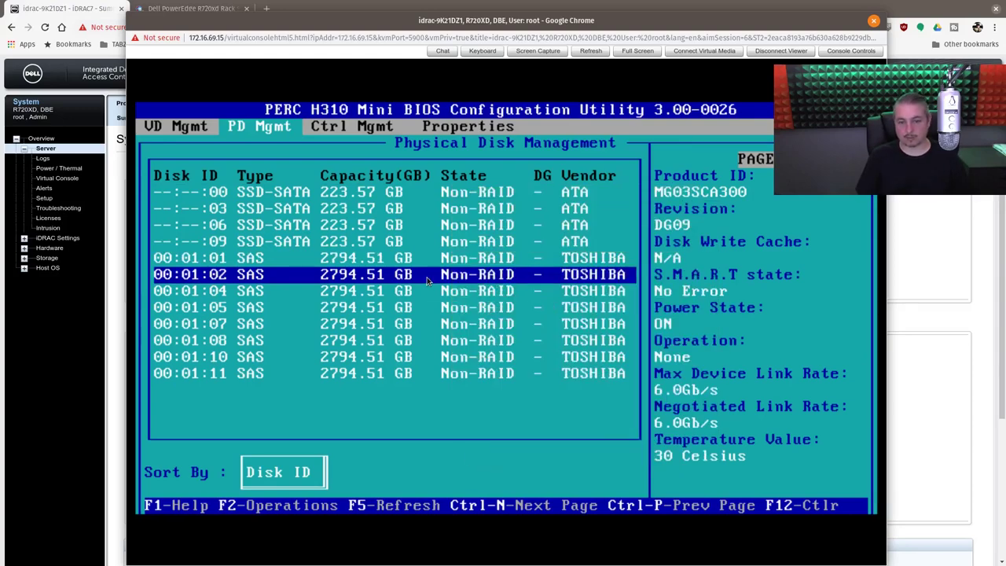
- Inspect the operations offered for SSD-SATA disk --:--:09
key(Up)
key(Up)
key(F2)
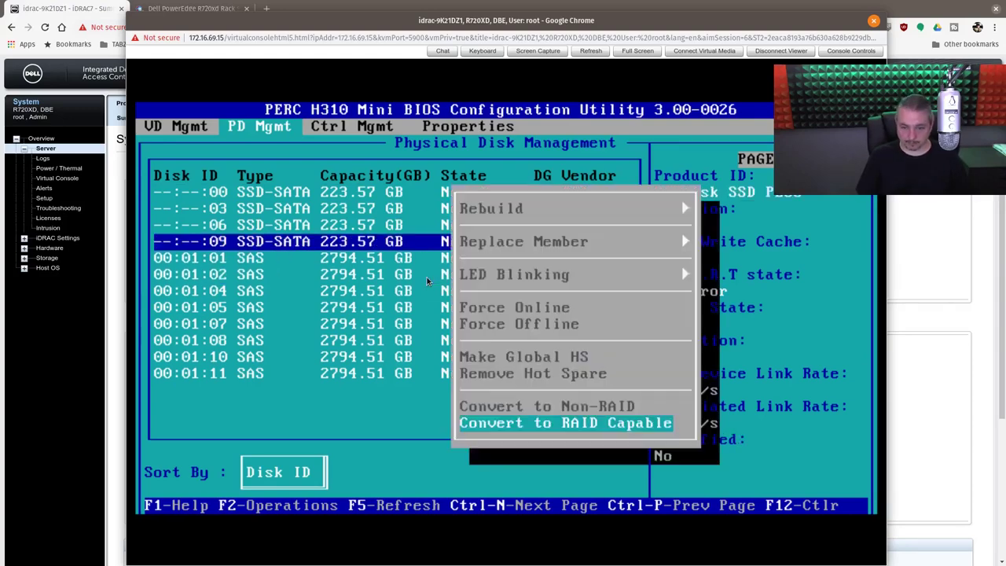
key(Escape)
- Inspect the operations offered for SAS disk 00:01:01, including LED Blinking
key(Down)
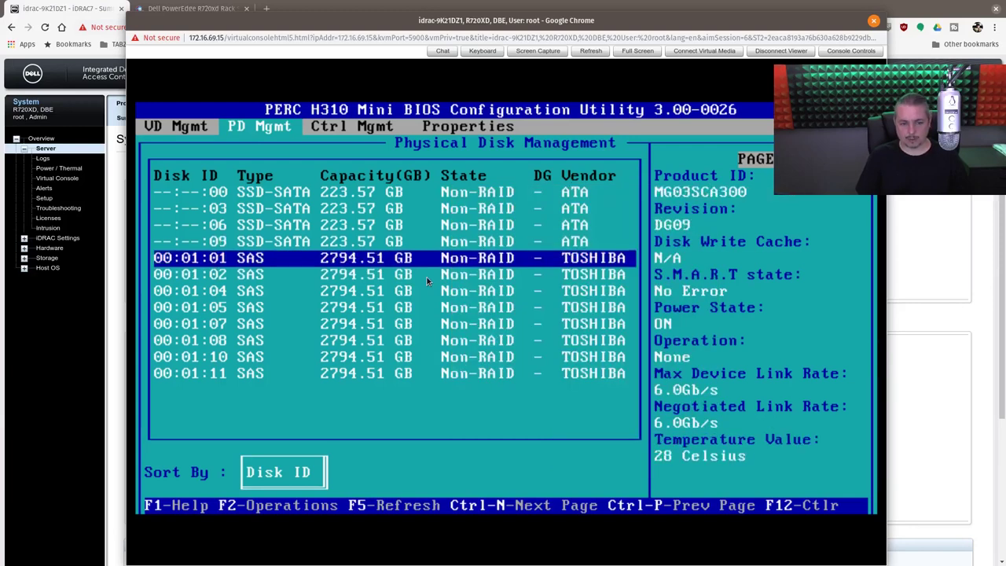
key(F2)
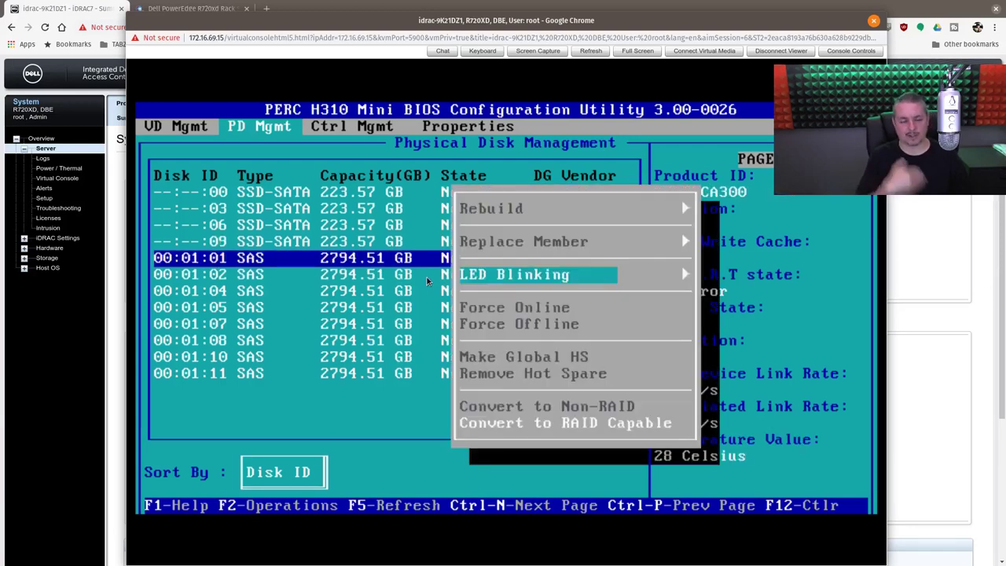
key(Escape)
- Examine the details of the remaining physical disks down to SAS disk 00:01:11
key(Up)
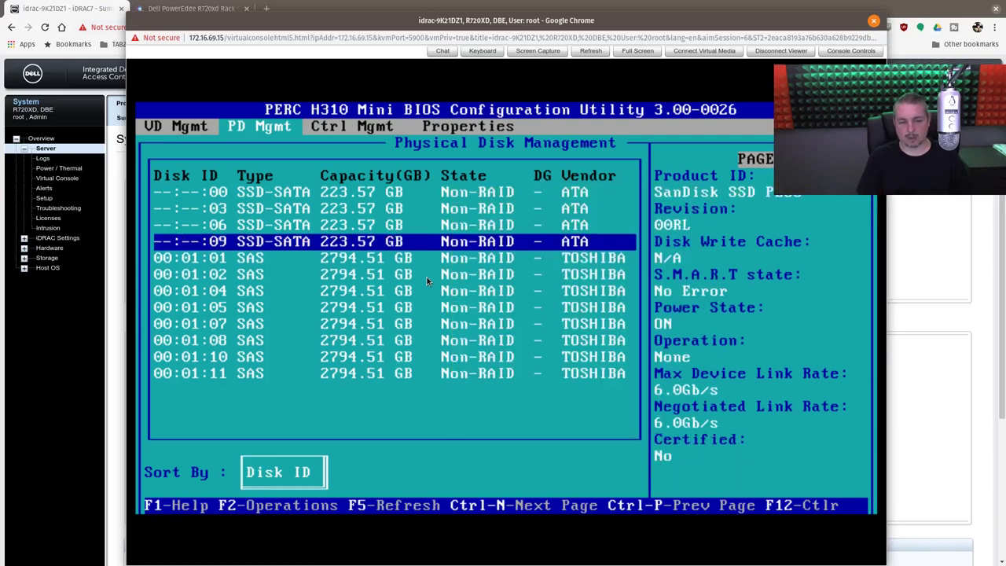
key(Up)
key(Up)
key(Down)
key(Down)
key(Down)
key(Down)
key(Down)
key(Down)
key(Down)
key(Down)
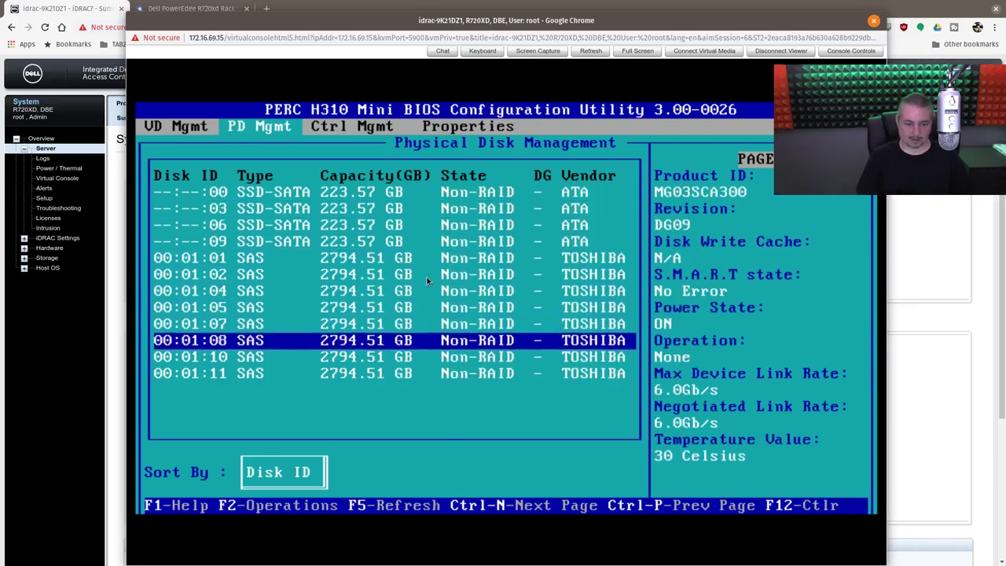
key(Down)
key(Down)
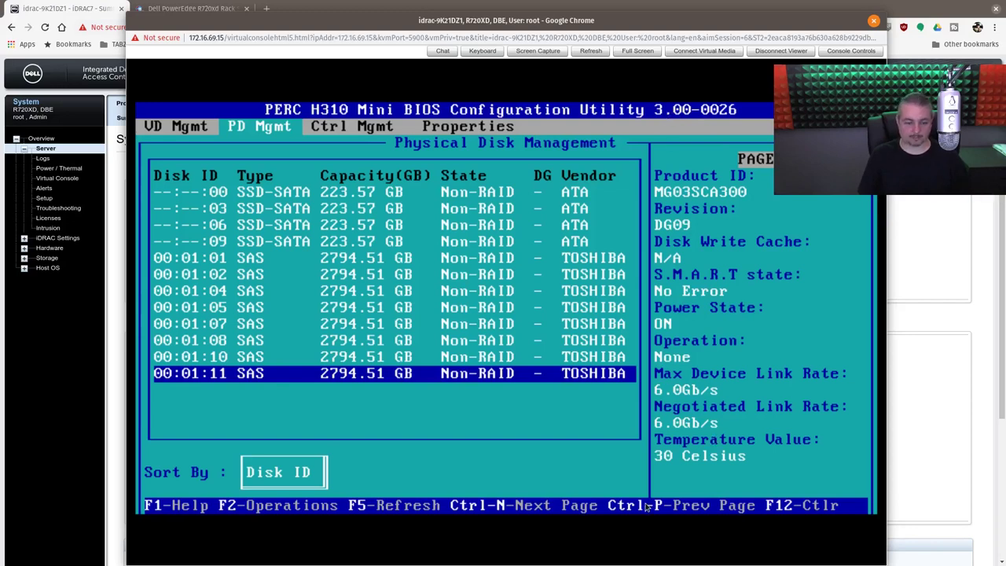
- Exit the PERC configuration utility and reboot the server by sending the Ctrl-Alt-Del keyboard macro from the virtual console's controls
key(Escape)
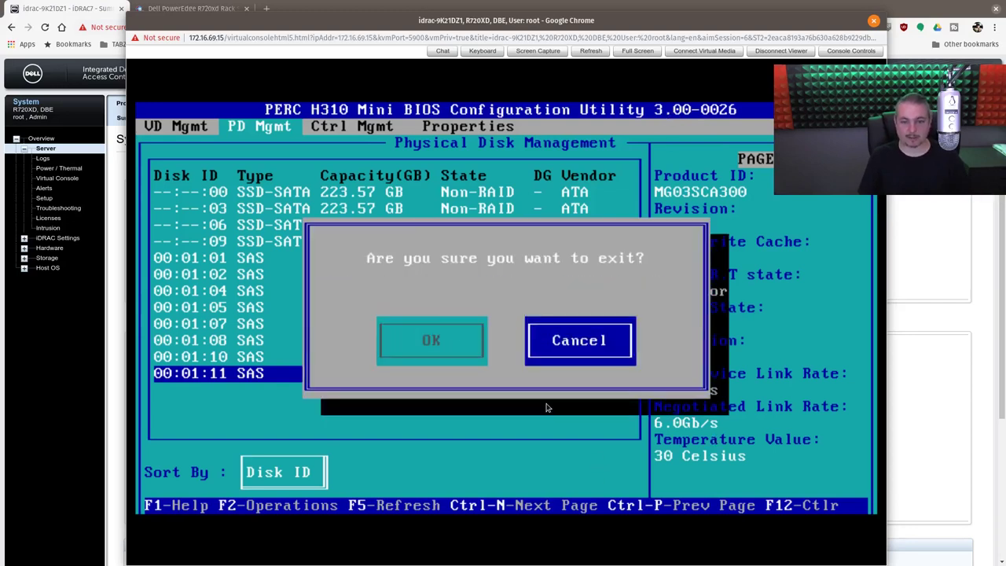
key(Left)
key(Return)
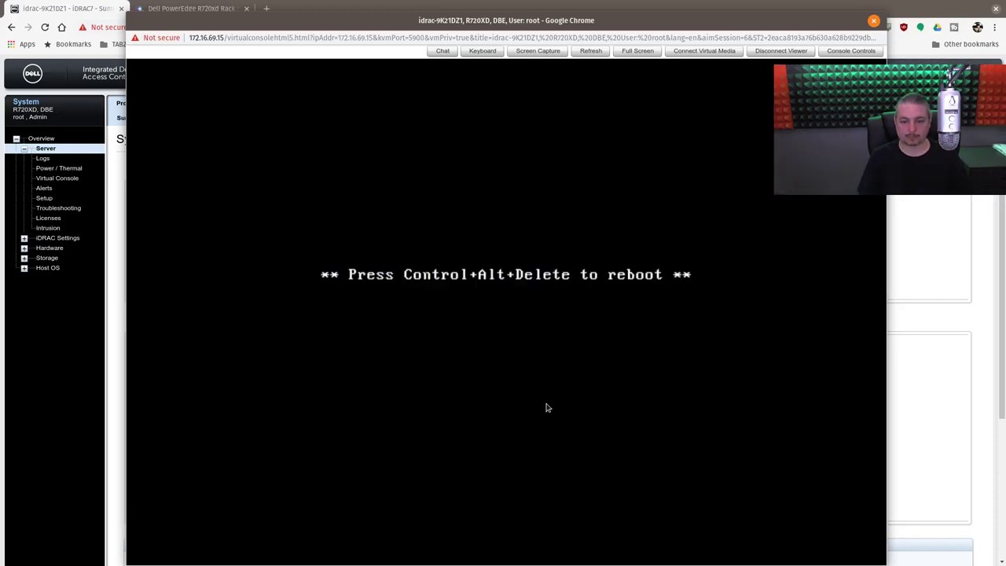
click(862, 51)
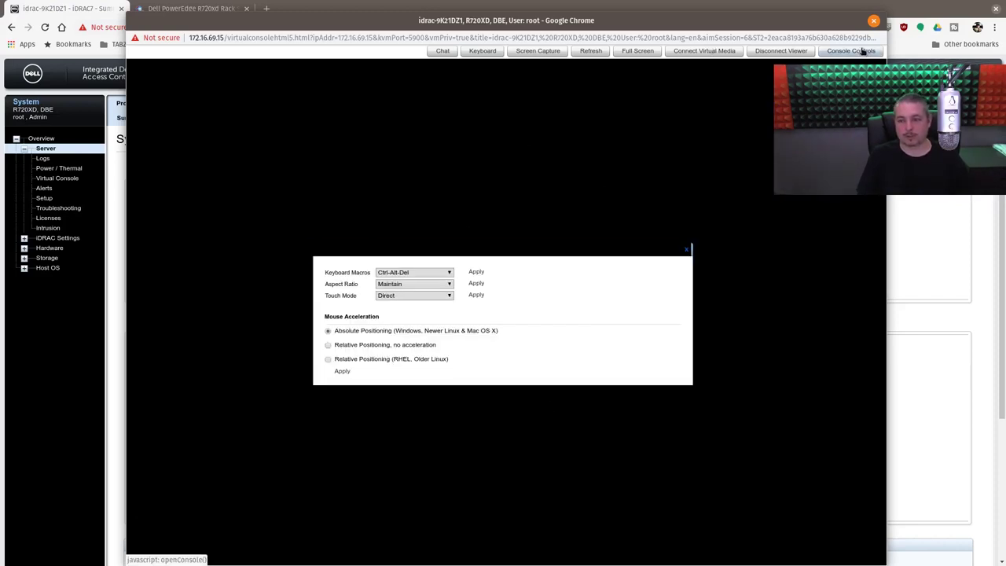
click(484, 273)
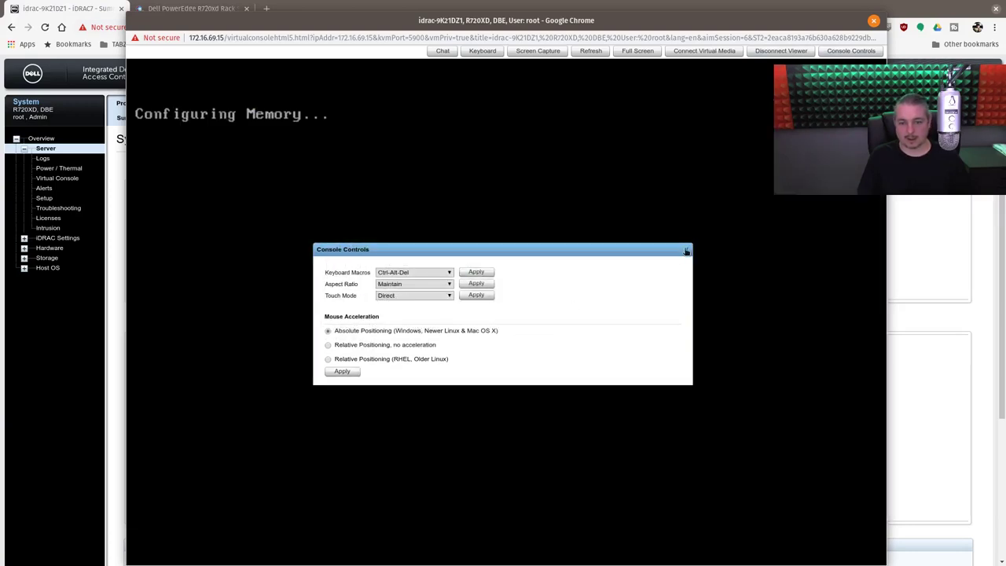
click(686, 250)
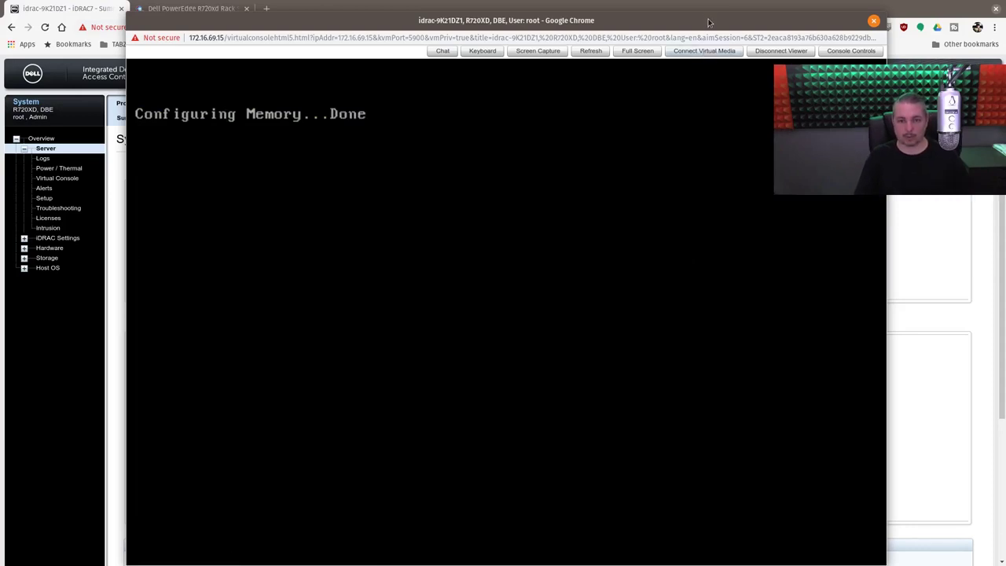
- Switch from the virtual console to the main iDRAC page and review the System Summary and the alert settings
key(super+h)
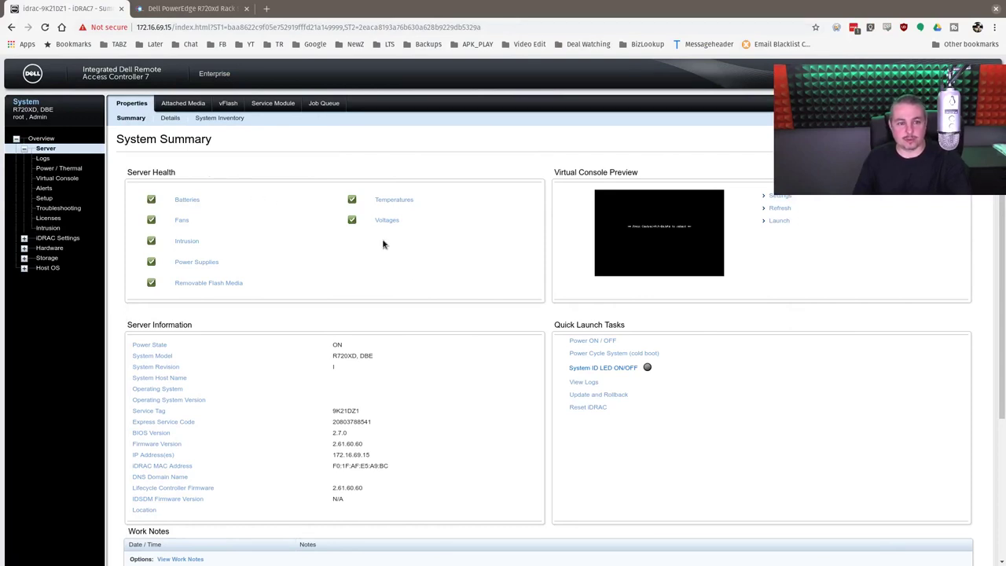
scroll(384, 245, down, 3)
scroll(387, 253, up, 3)
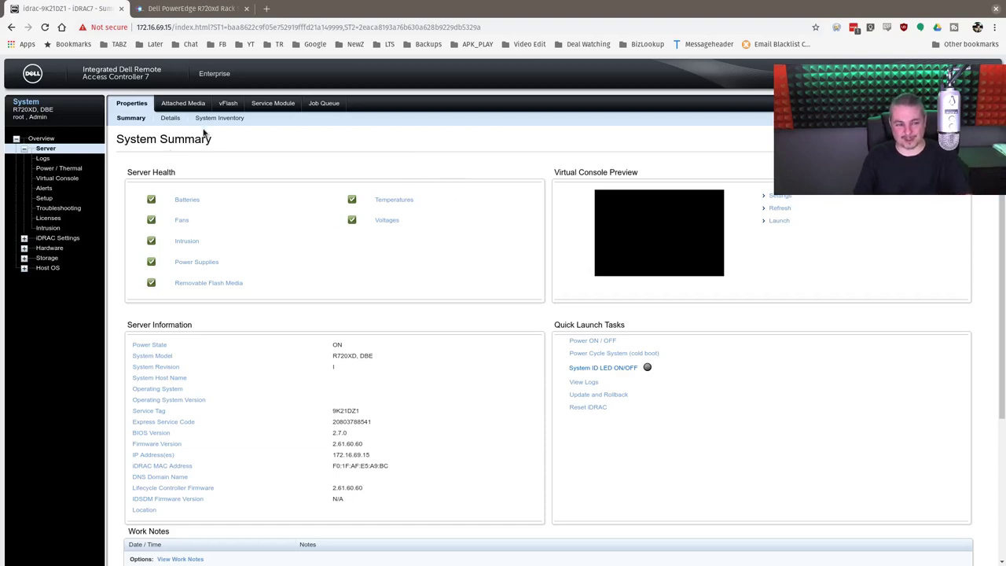
click(44, 189)
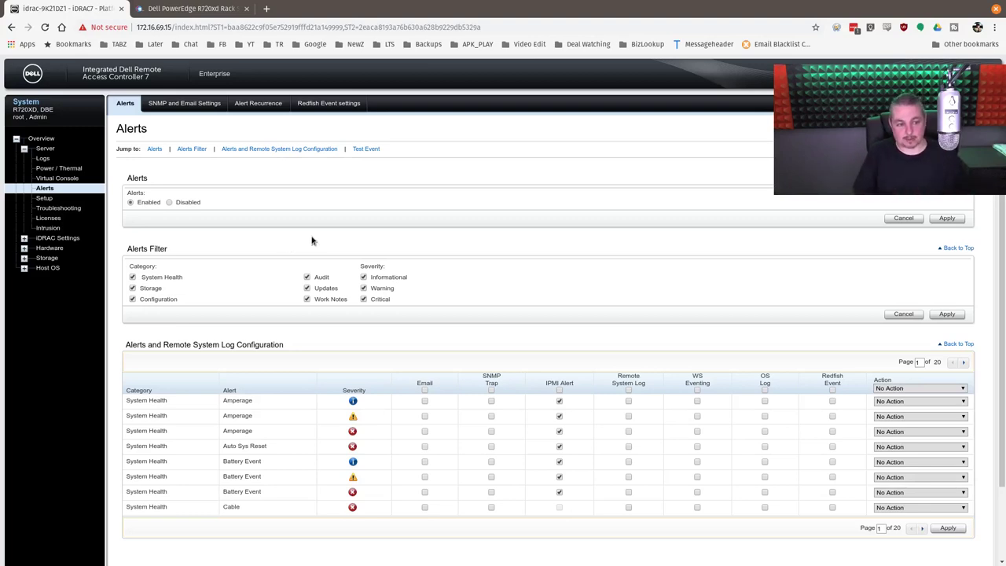
- Examine the capability and cache details of CPU 1 in the server's hardware information
click(47, 247)
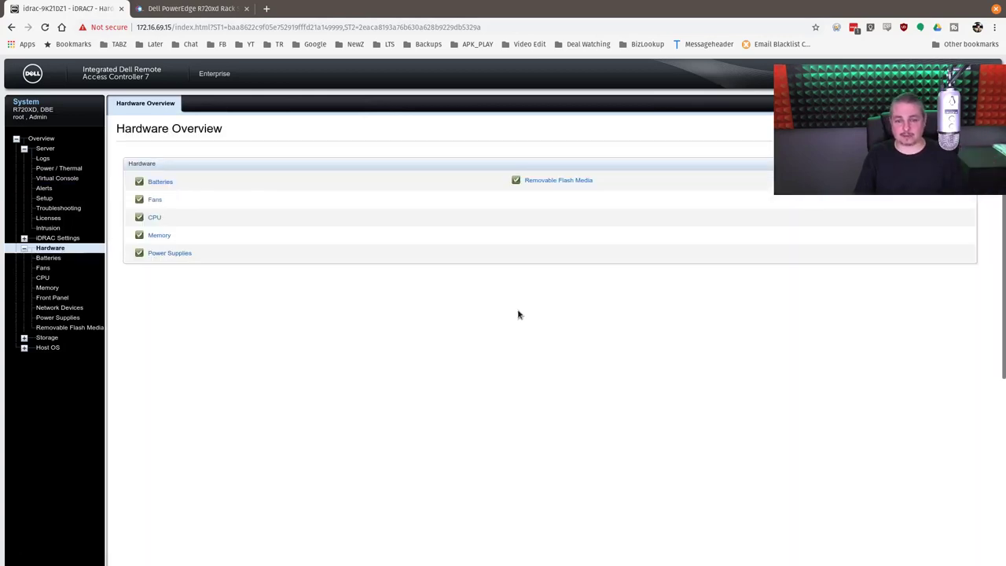
click(39, 279)
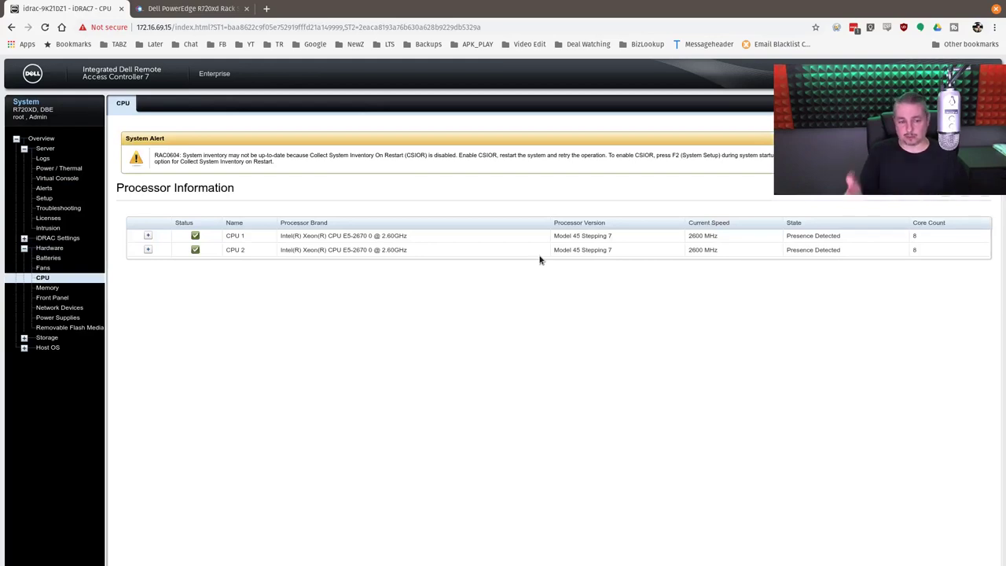
click(147, 235)
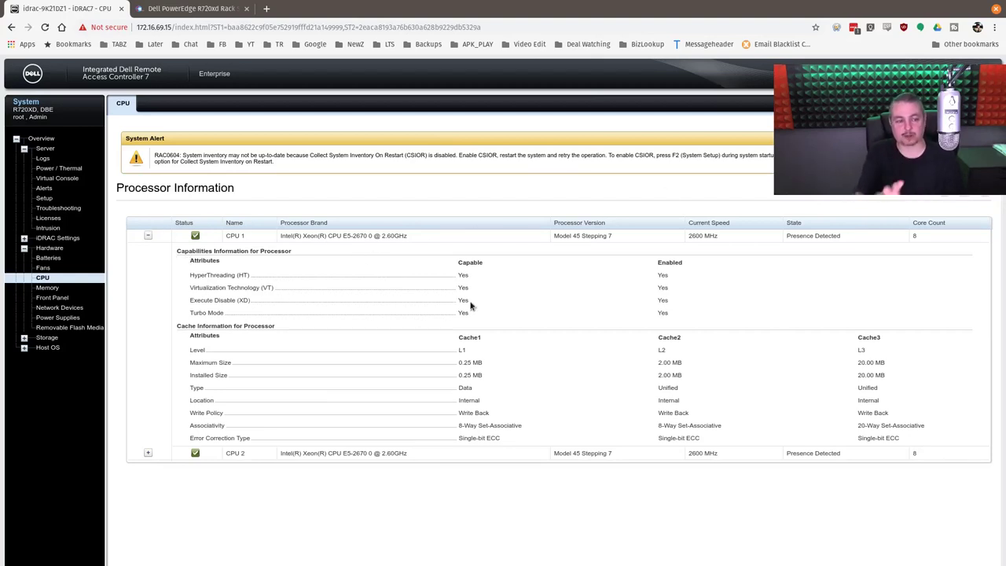
- Examine the advanced properties of Solid State Disk 0:0 in the physical disk inventory and check the virtual disks page
click(25, 338)
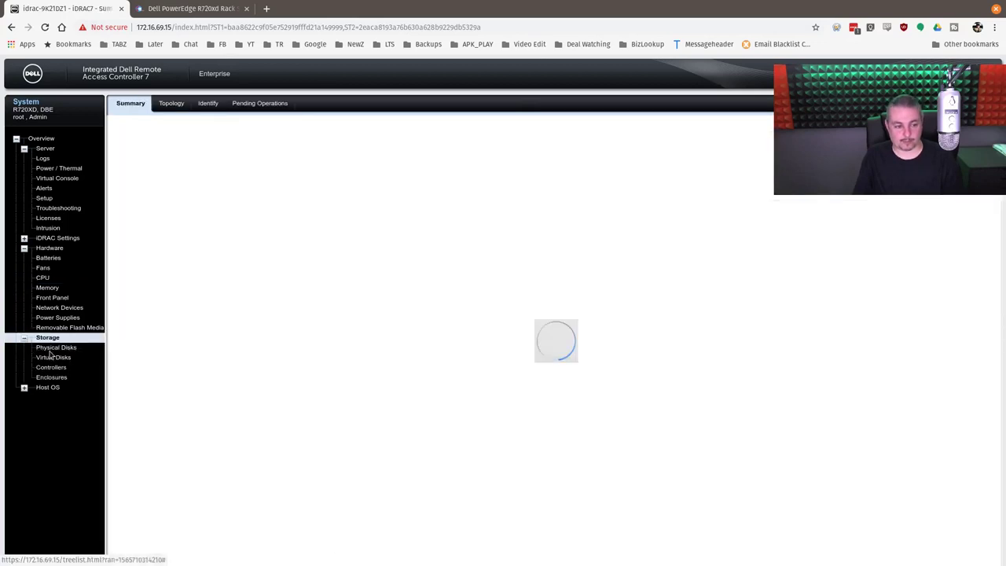
click(51, 348)
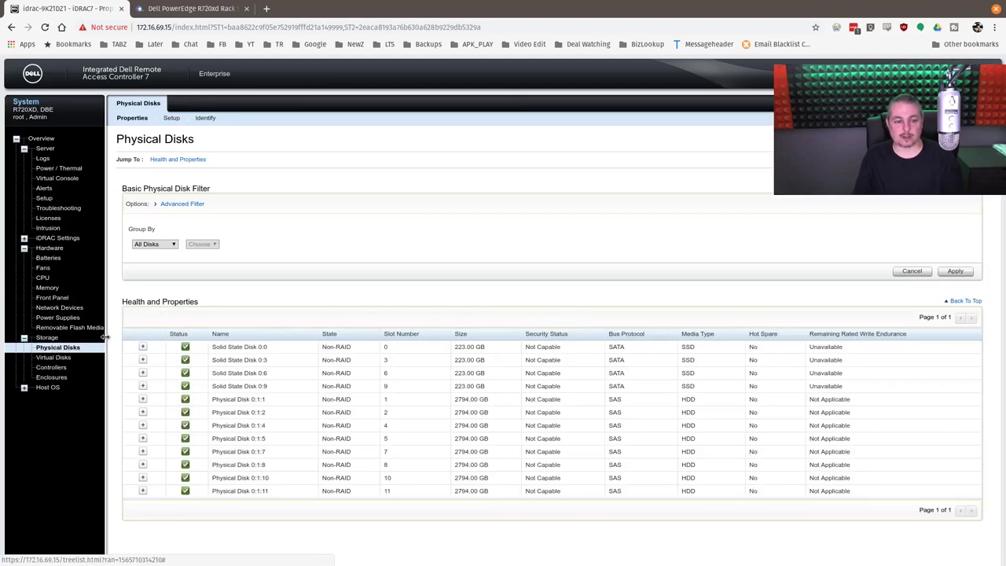
click(142, 347)
scroll(428, 383, down, 3)
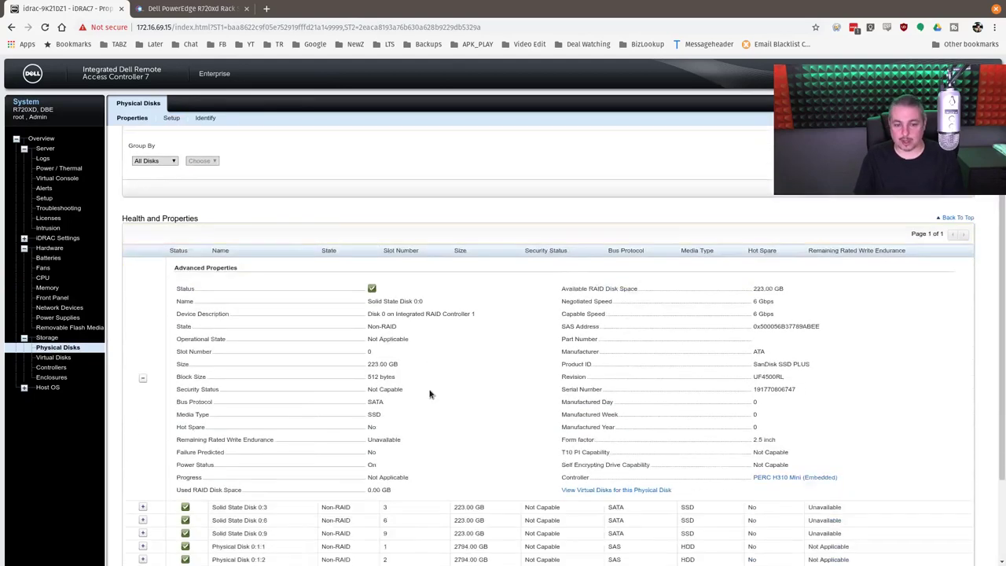
scroll(432, 392, up, 3)
click(142, 463)
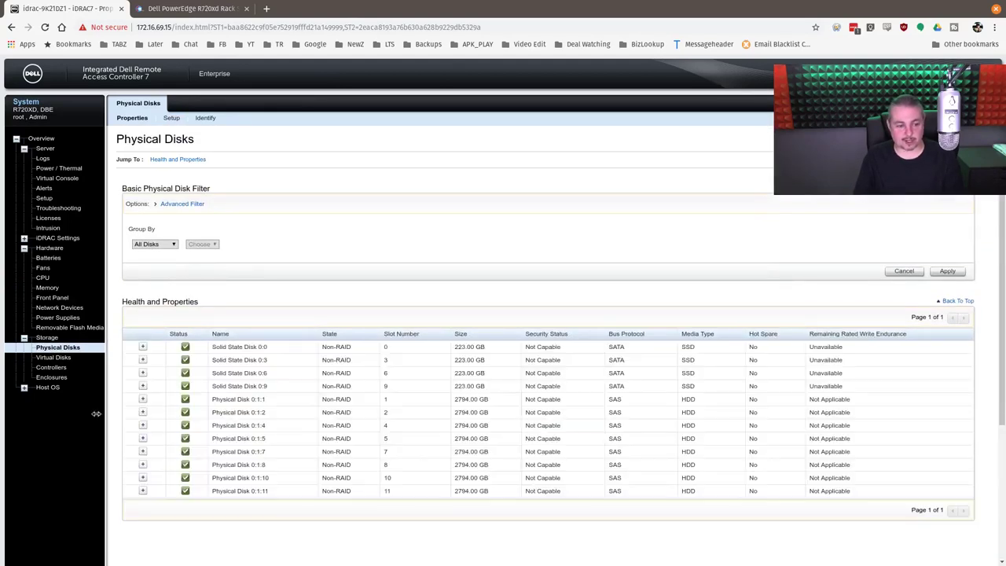
click(63, 358)
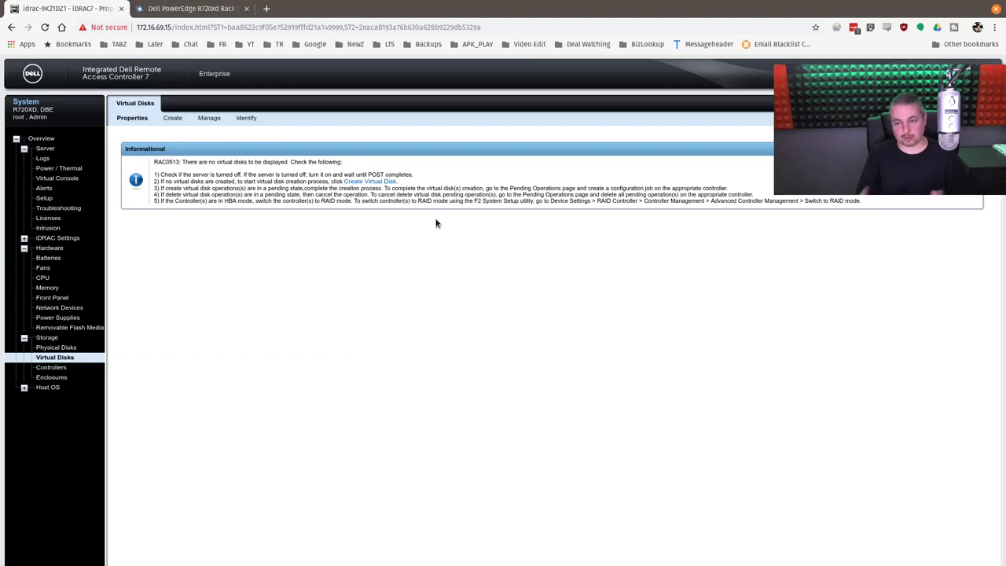
- Inspect the actions offered for Solid State Disk 0:0 and the available controllers in the physical disk setup
click(78, 350)
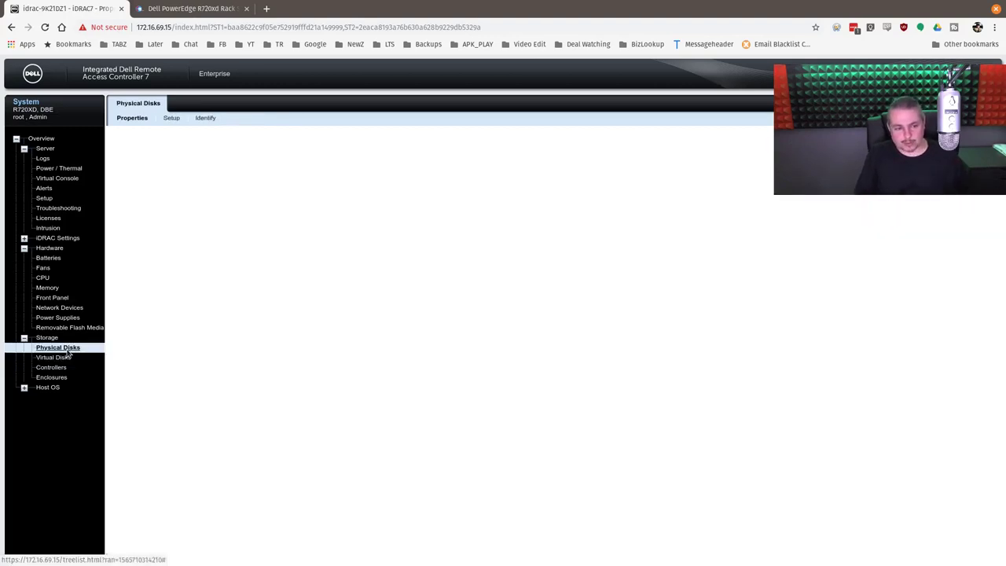
click(176, 117)
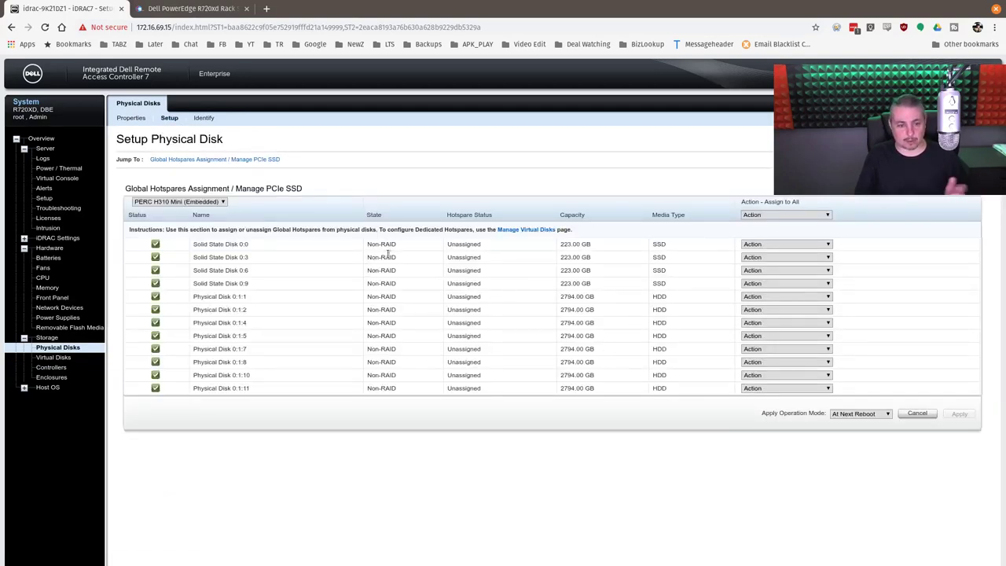
click(758, 245)
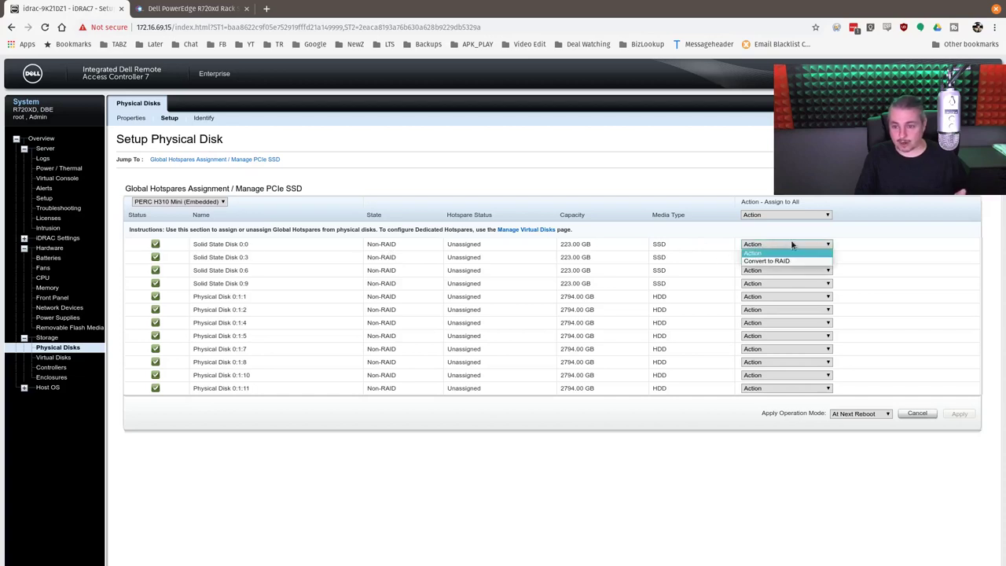
click(791, 244)
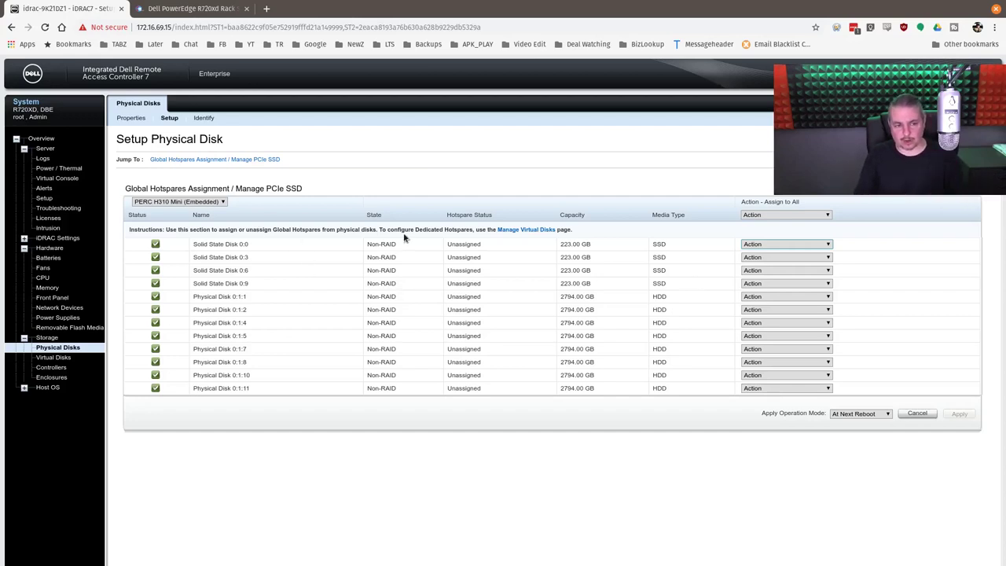
click(223, 203)
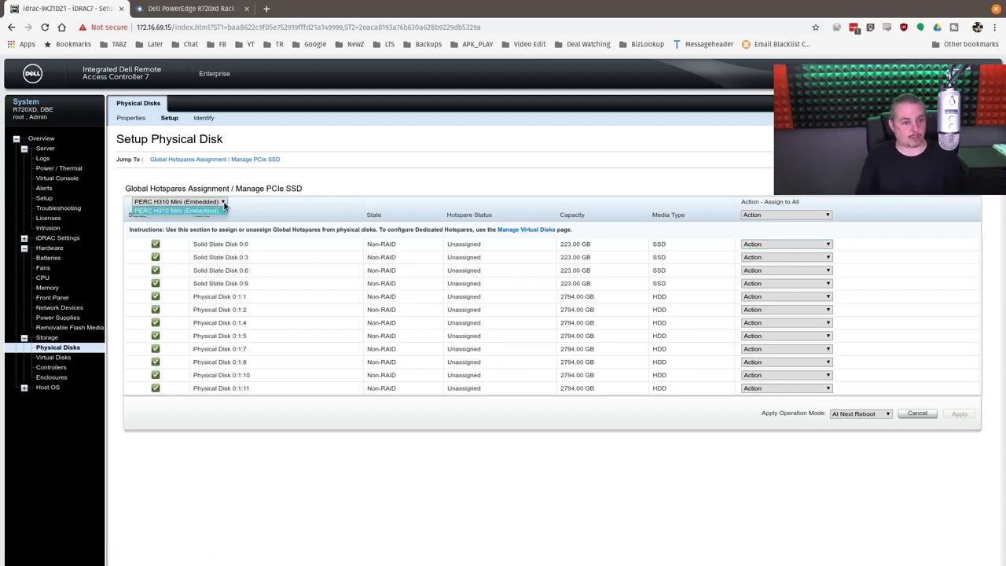
click(223, 206)
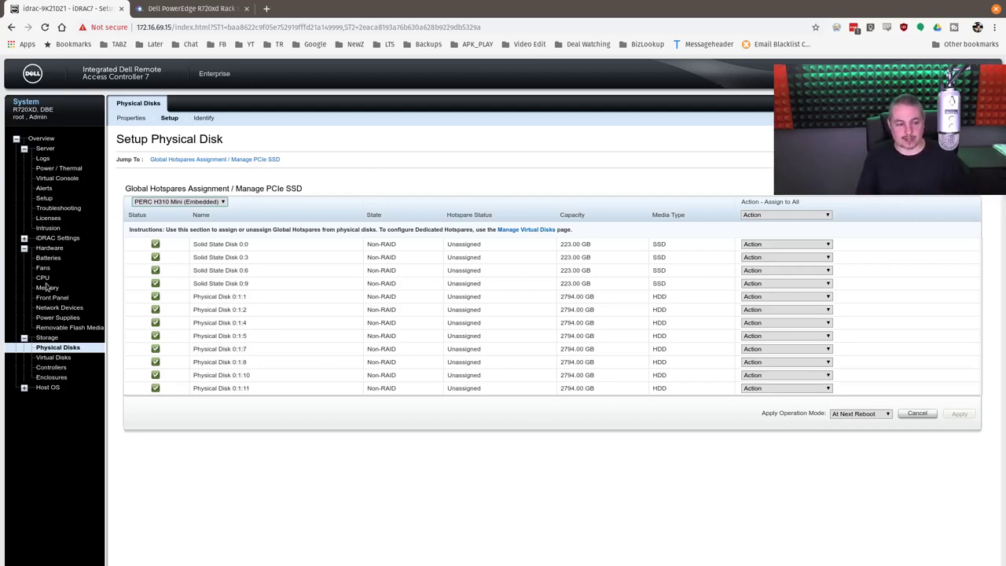
- Review the server's present power reading, thresholds and last-hour power graph in Power Monitoring
click(59, 168)
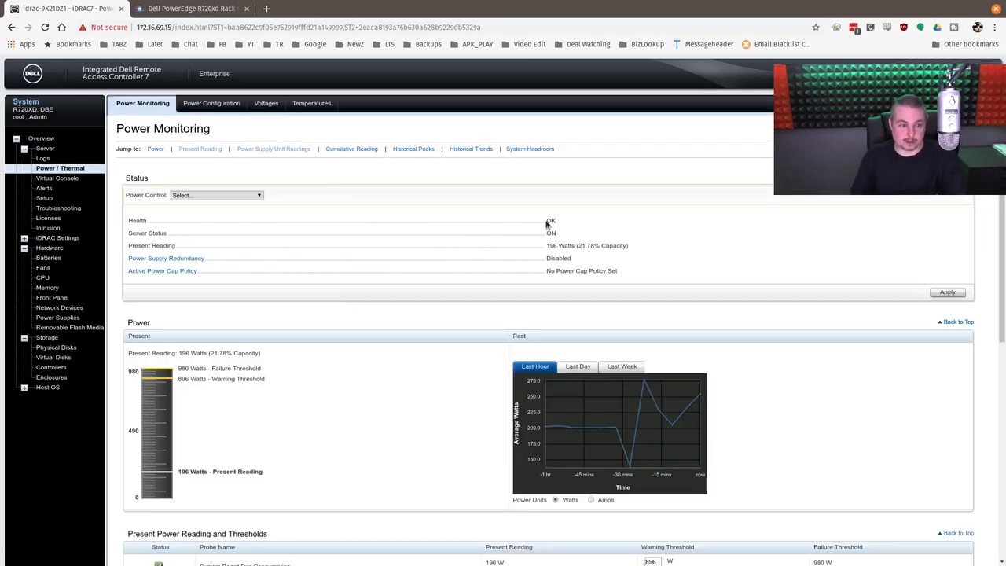
drag(545, 245, 654, 247)
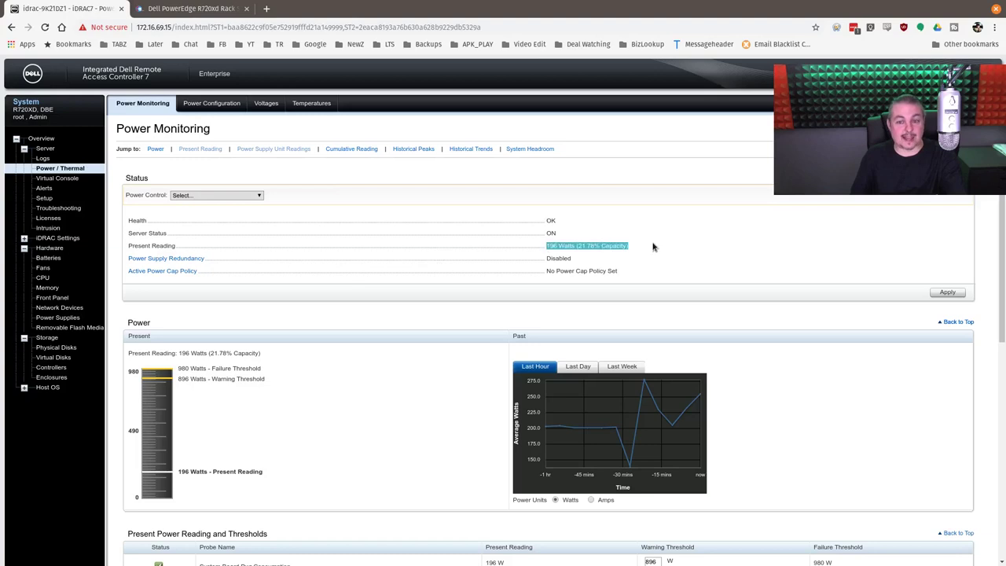
click(578, 245)
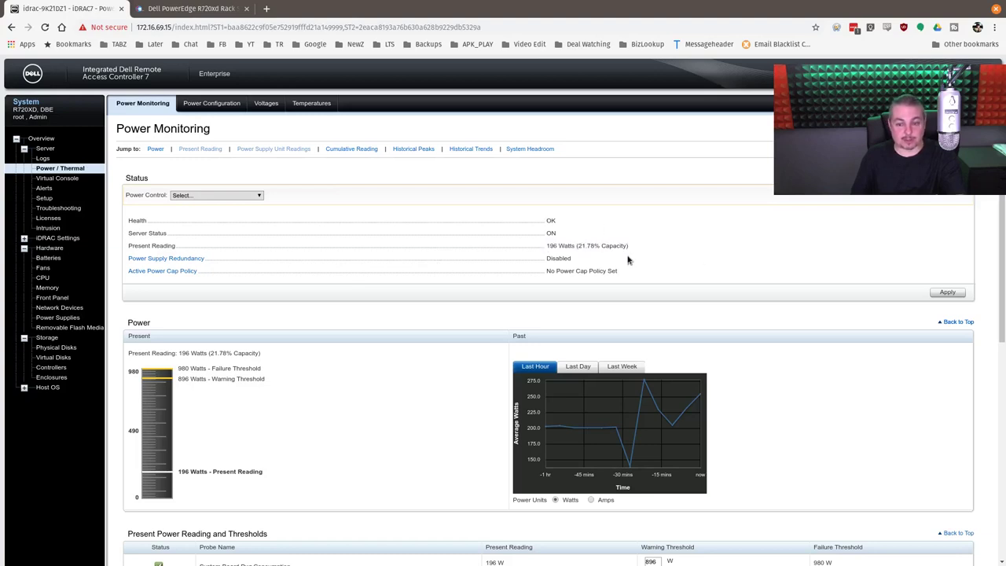
scroll(651, 260, down, 2)
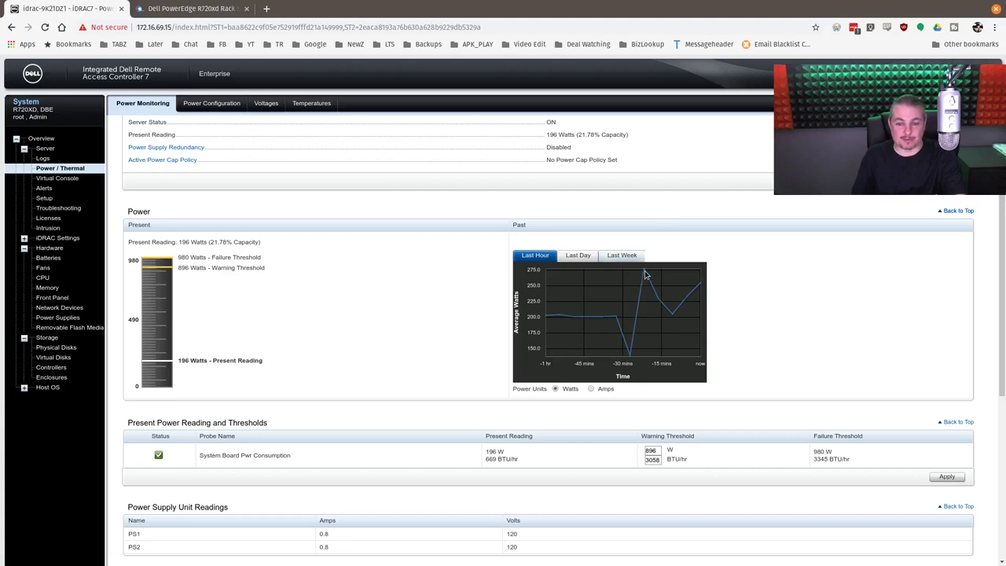
scroll(265, 310, up, 1)
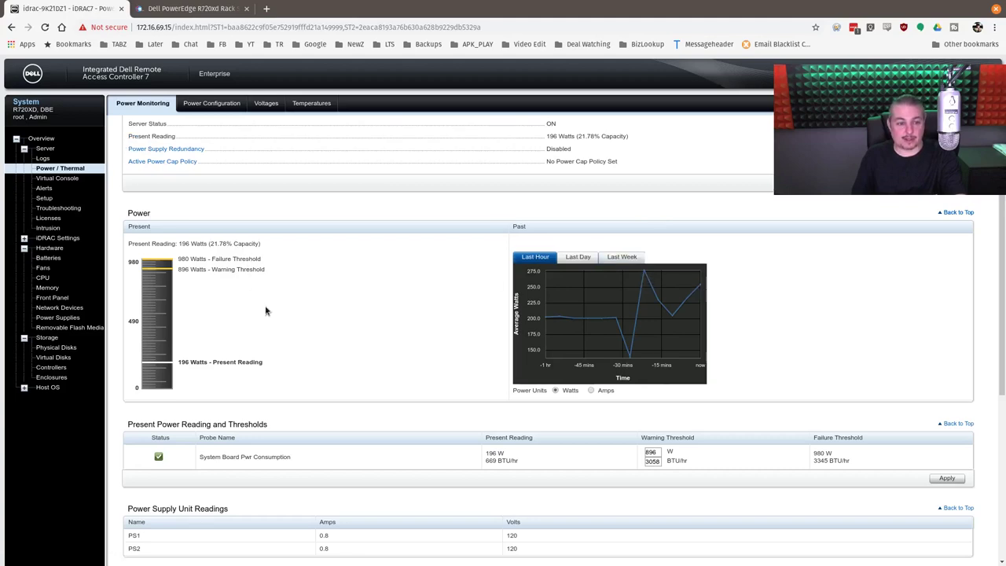
scroll(265, 310, up, 2)
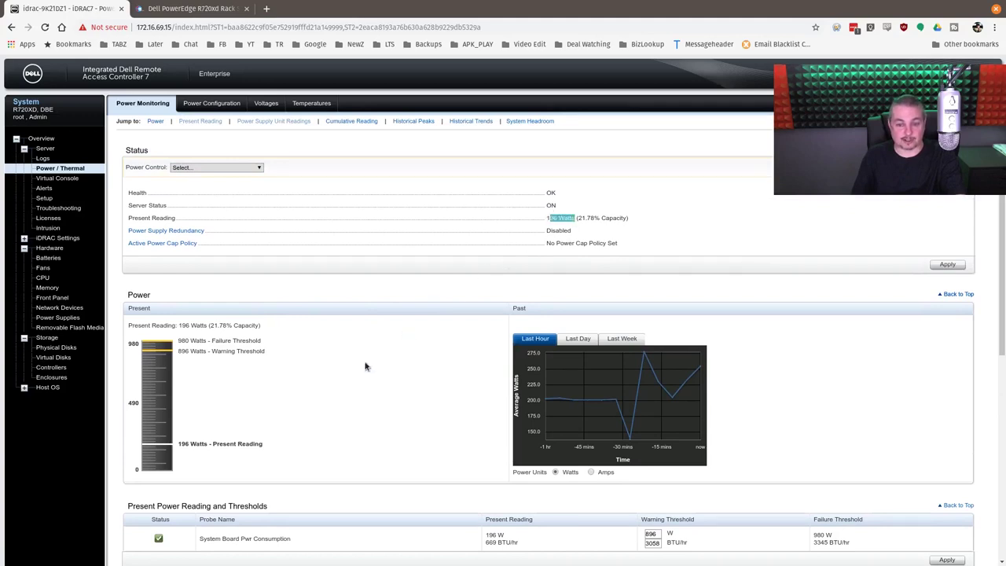
- Examine the power supply, cumulative and historical power readings, and return to the server's summary page
scroll(343, 355, down, 3)
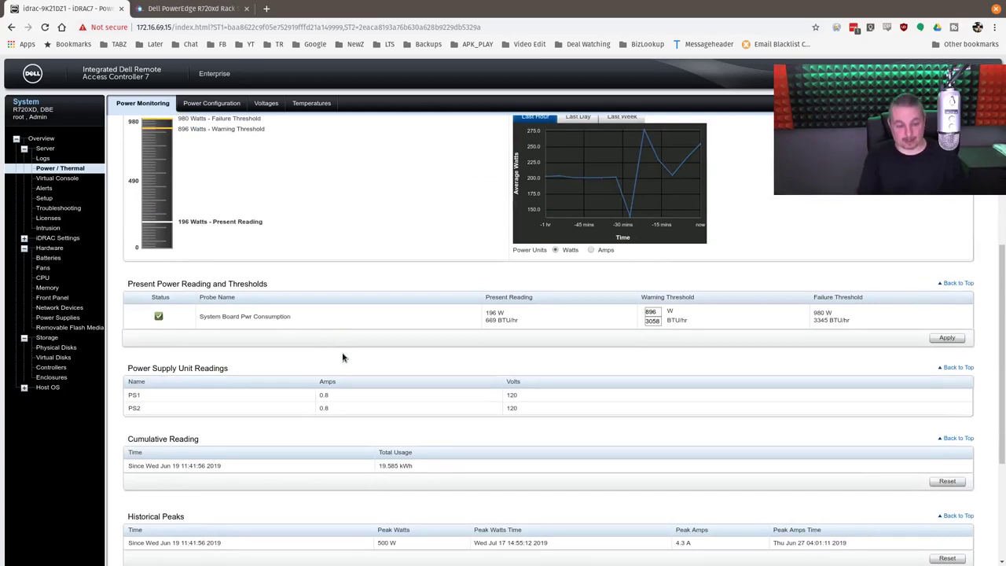
scroll(343, 357, down, 2)
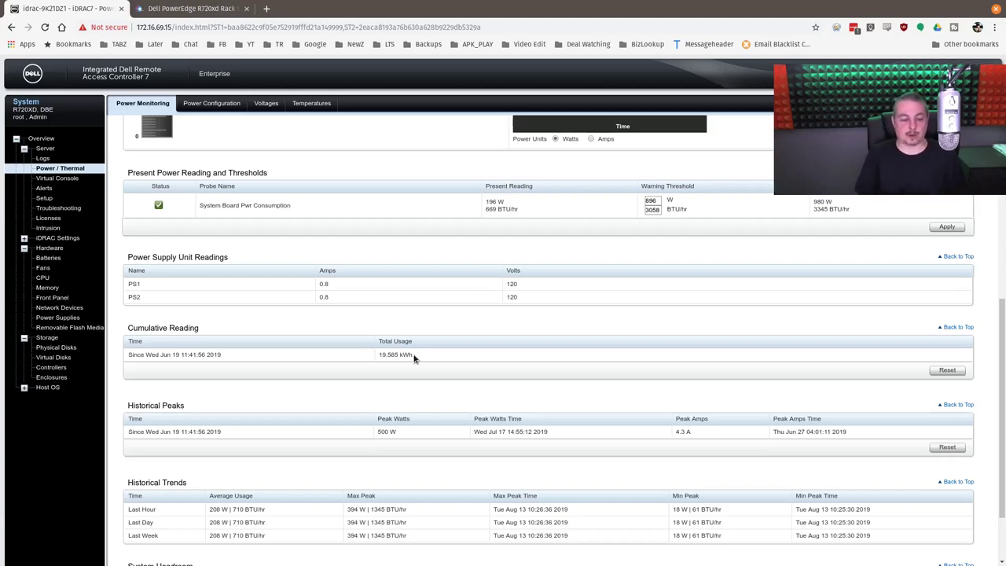
scroll(414, 358, up, 5)
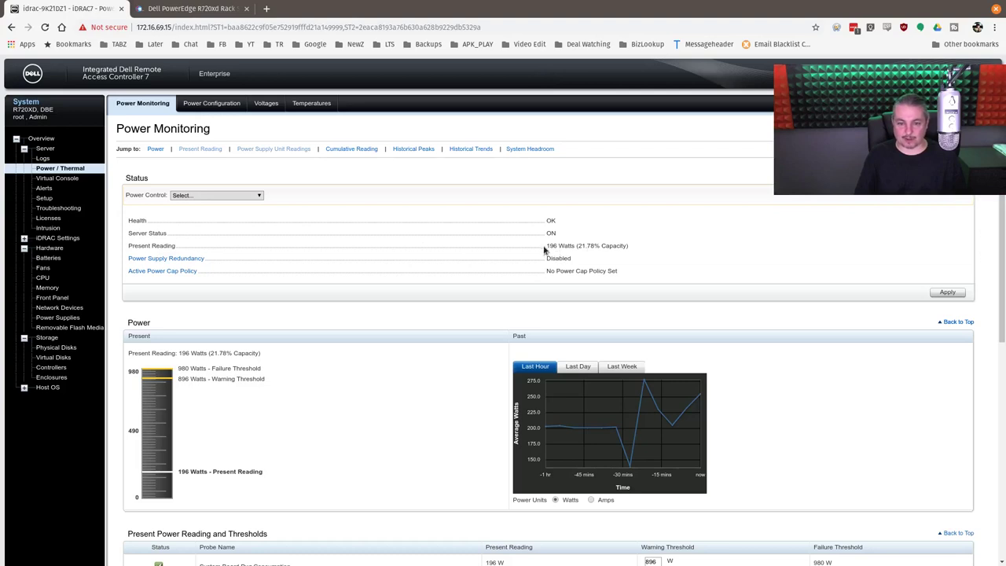
drag(543, 249, 632, 251)
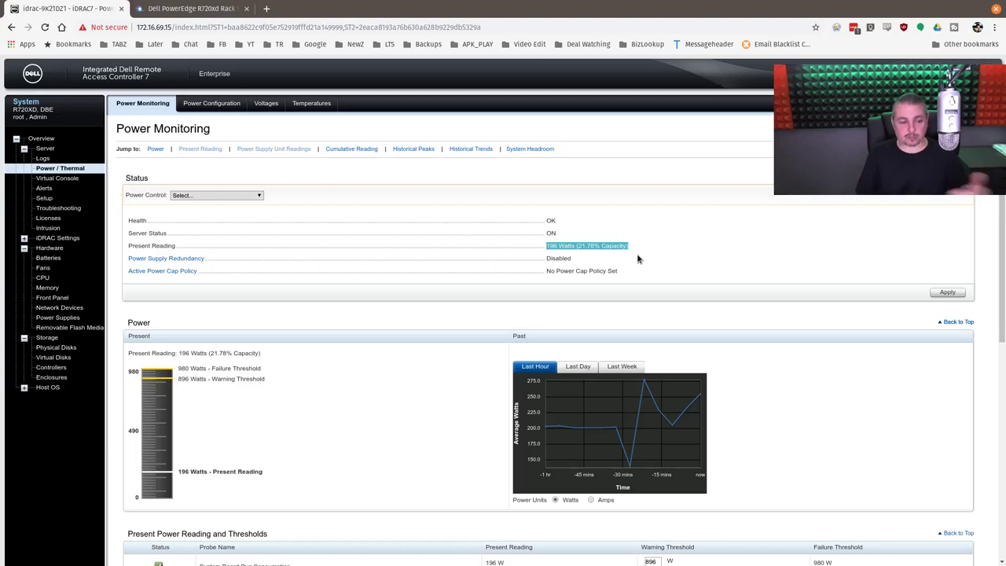
scroll(489, 361, down, 3)
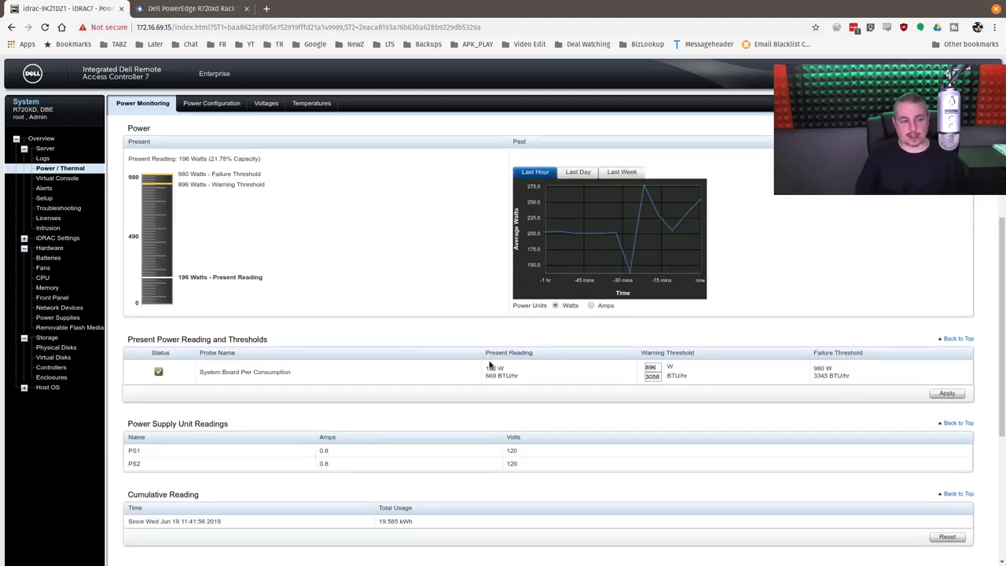
scroll(490, 363, up, 3)
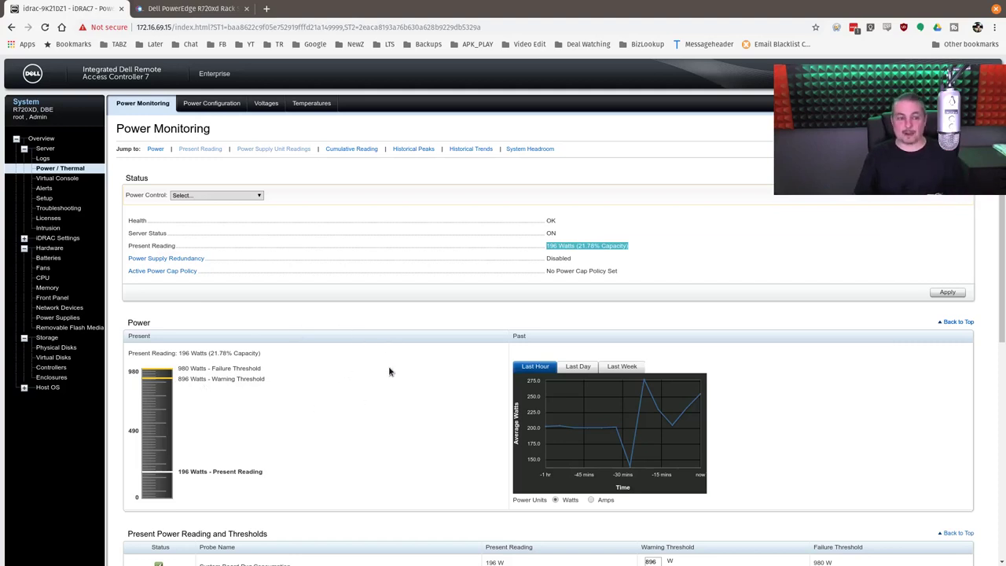
click(44, 148)
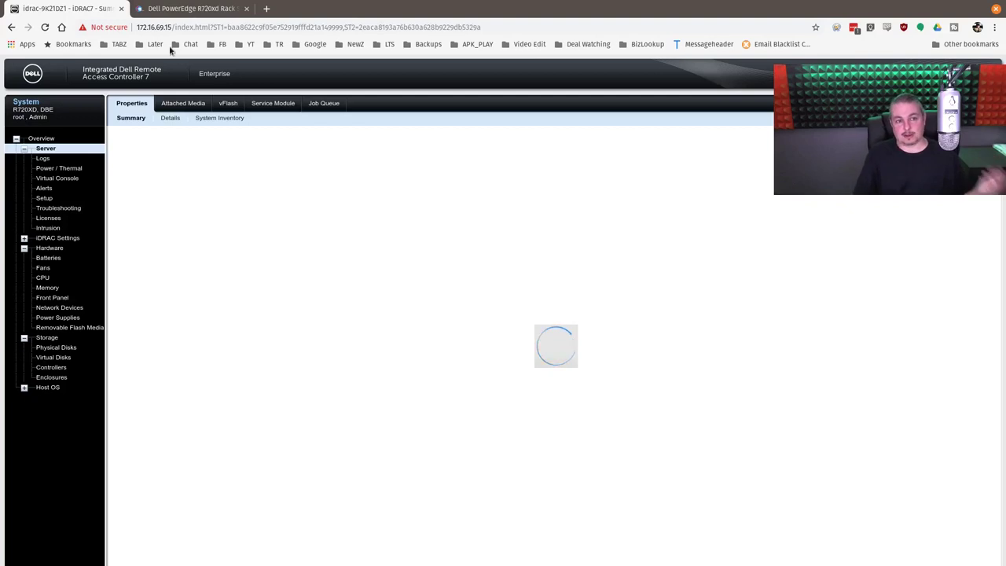
- Switch to the TechSupply Direct R720xd product page and review the configured processors, memory, storage controller, storage and power supply options
click(180, 8)
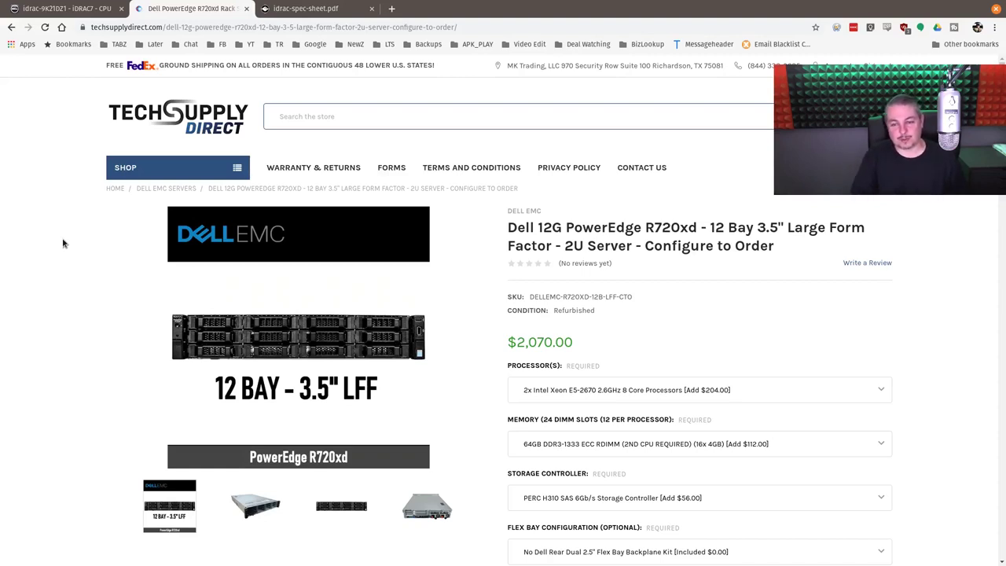
scroll(656, 335, down, 1)
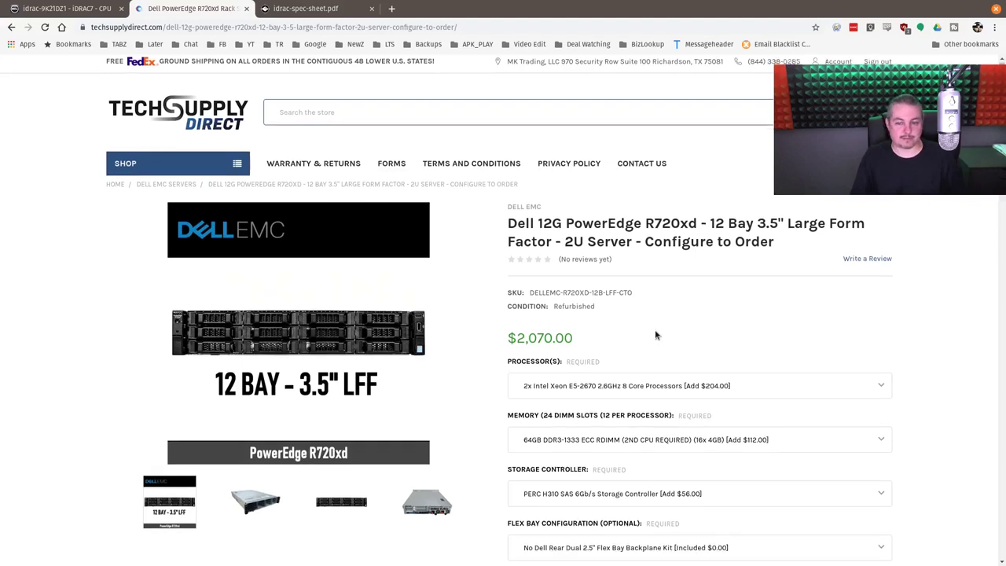
scroll(656, 335, down, 2)
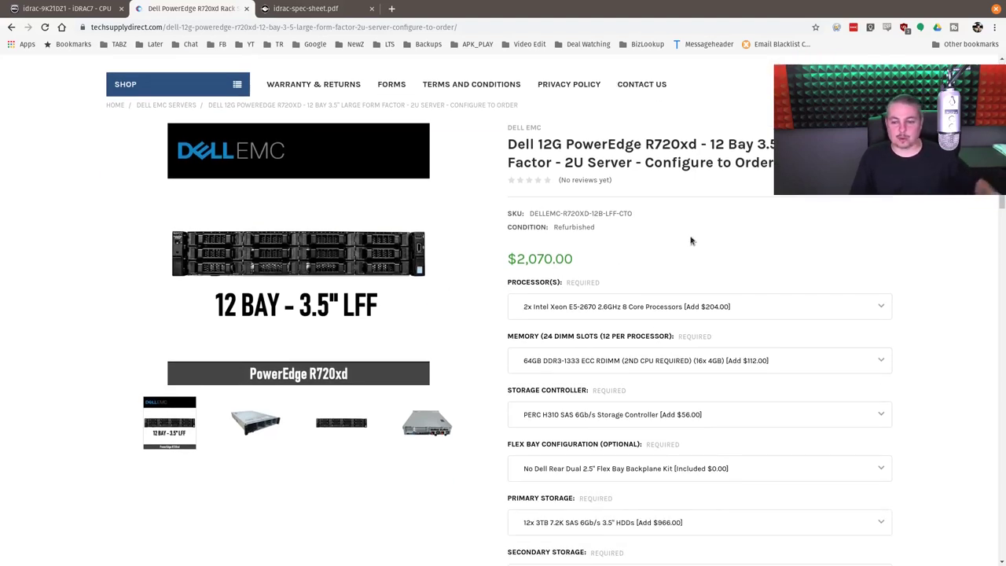
scroll(539, 308, down, 3)
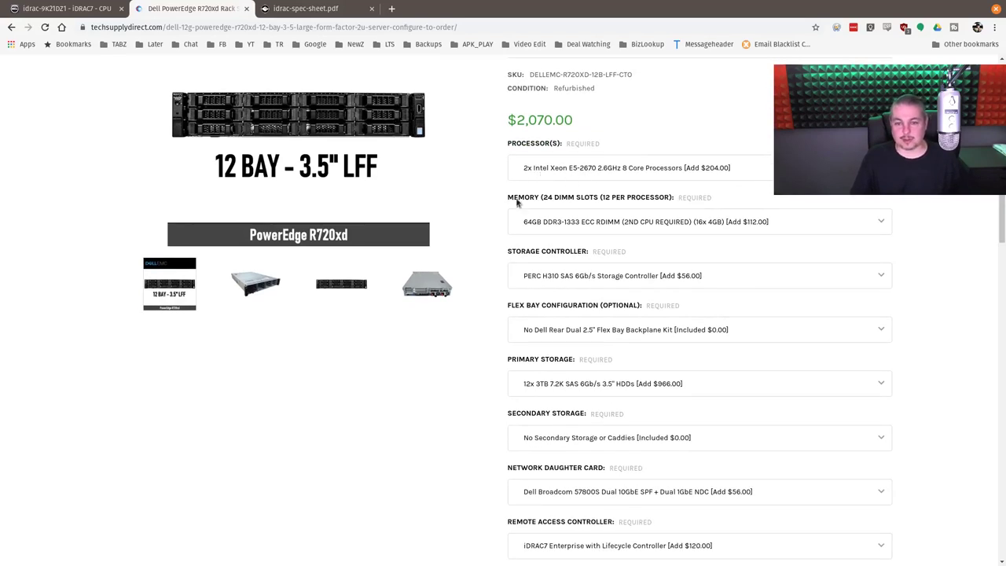
scroll(619, 227, down, 1)
scroll(619, 227, down, 1)
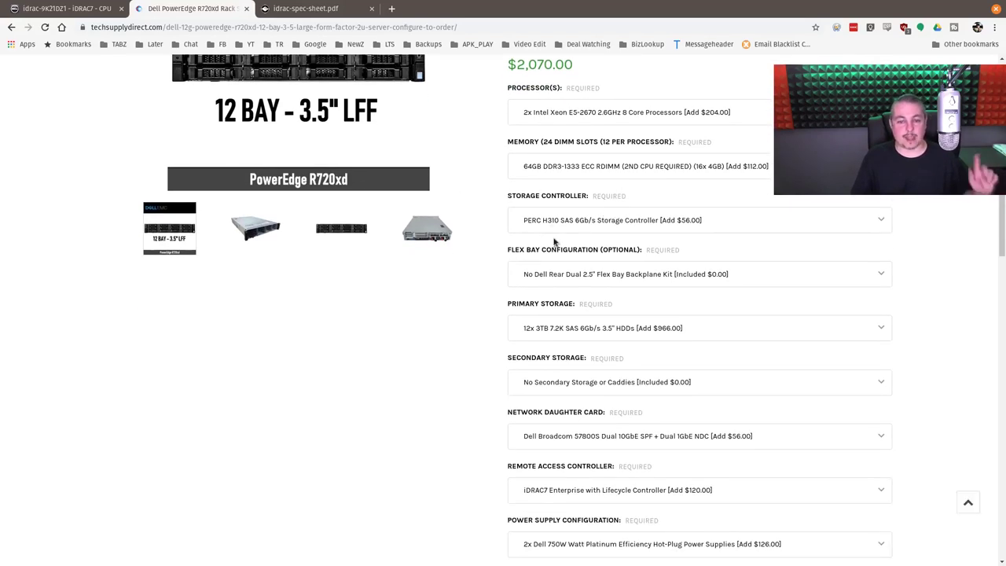
scroll(553, 242, down, 1)
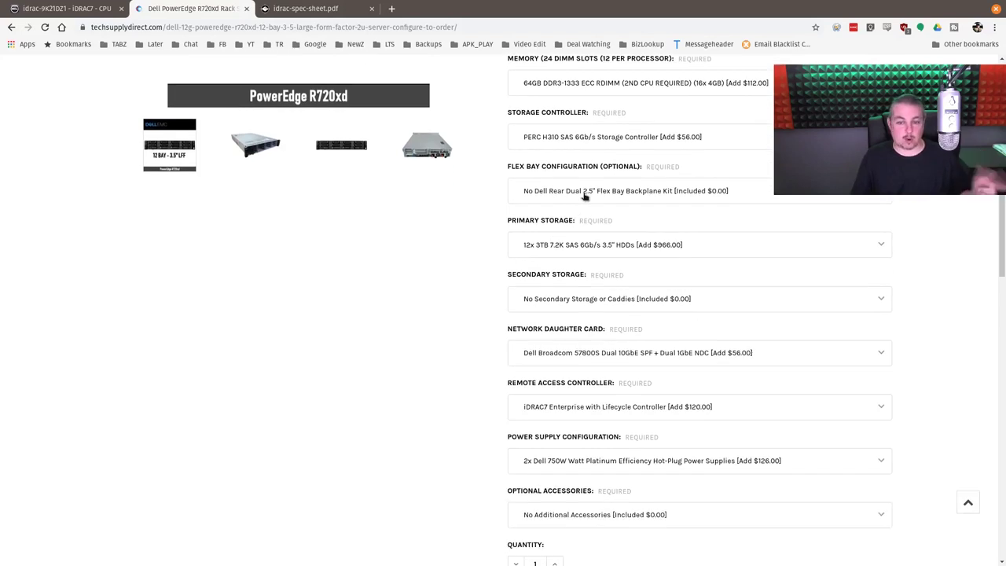
scroll(518, 221, down, 2)
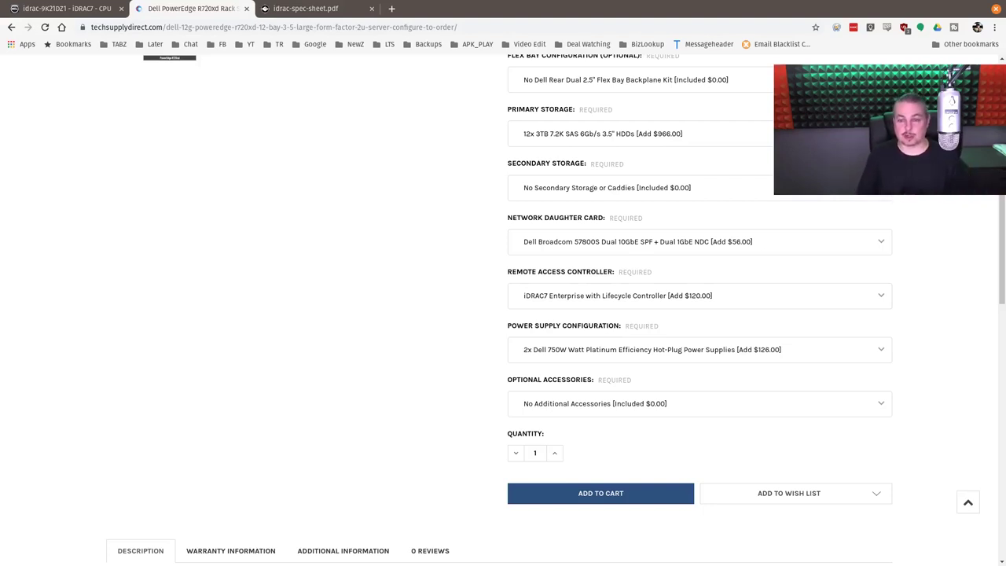
- Check the primary storage choices for the R720xd and look over the price and the remaining configuration
click(880, 134)
click(970, 197)
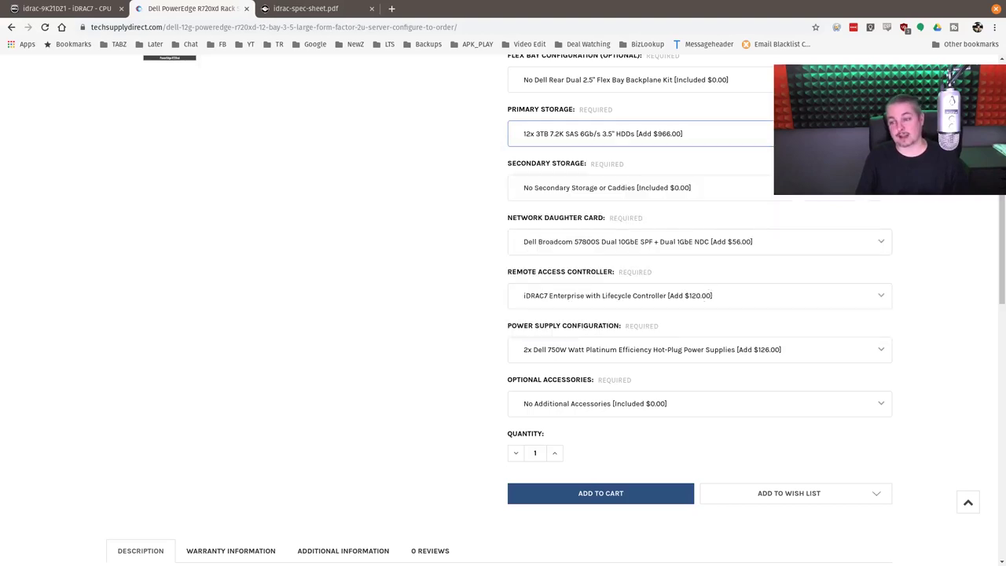
scroll(503, 314, up, 6)
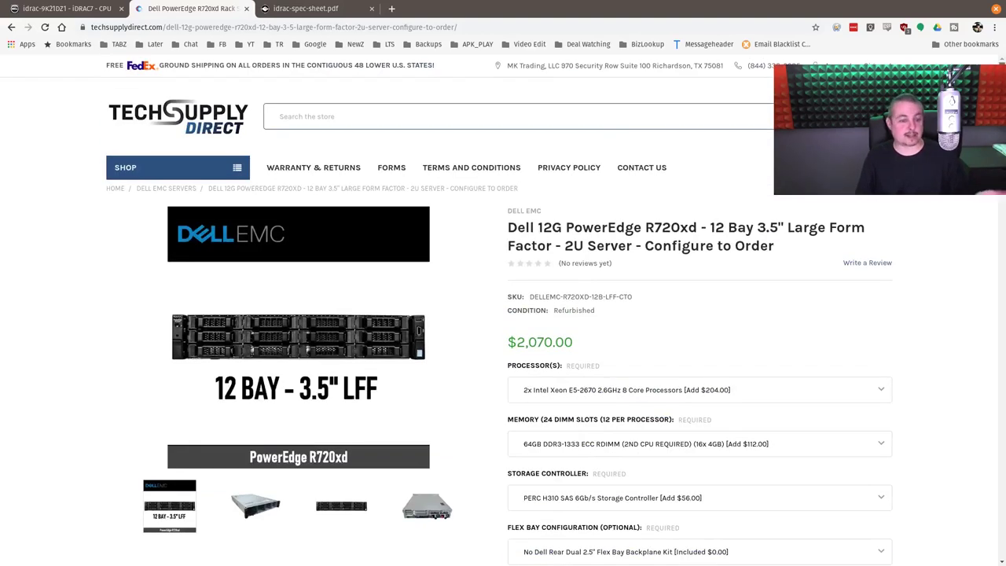
scroll(503, 315, down, 3)
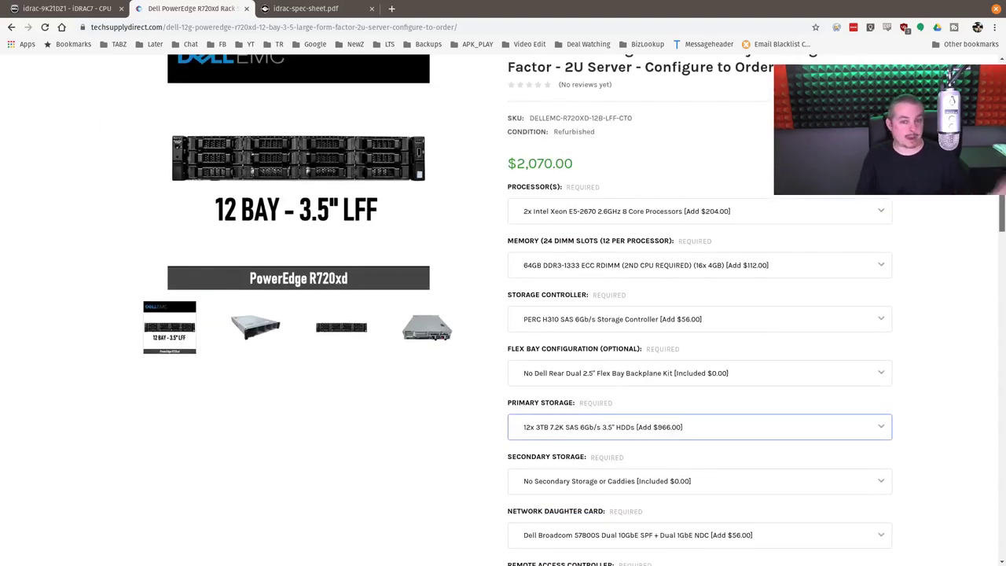
scroll(1001, 264, down, 5)
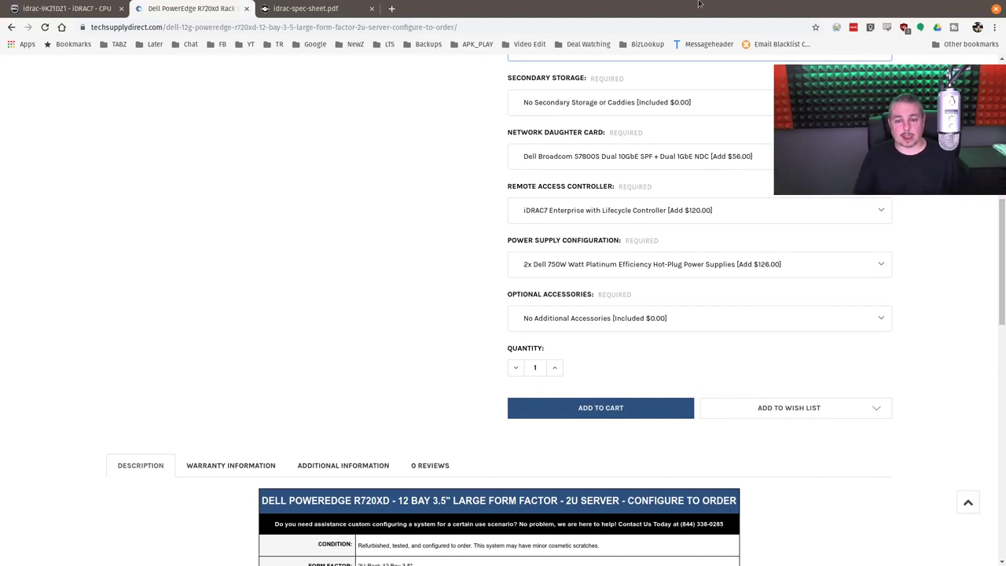
- Inspect the remote access controller choices, keeping iDRAC7 Enterprise with Lifecycle Controller selected
scroll(453, 151, down, 1)
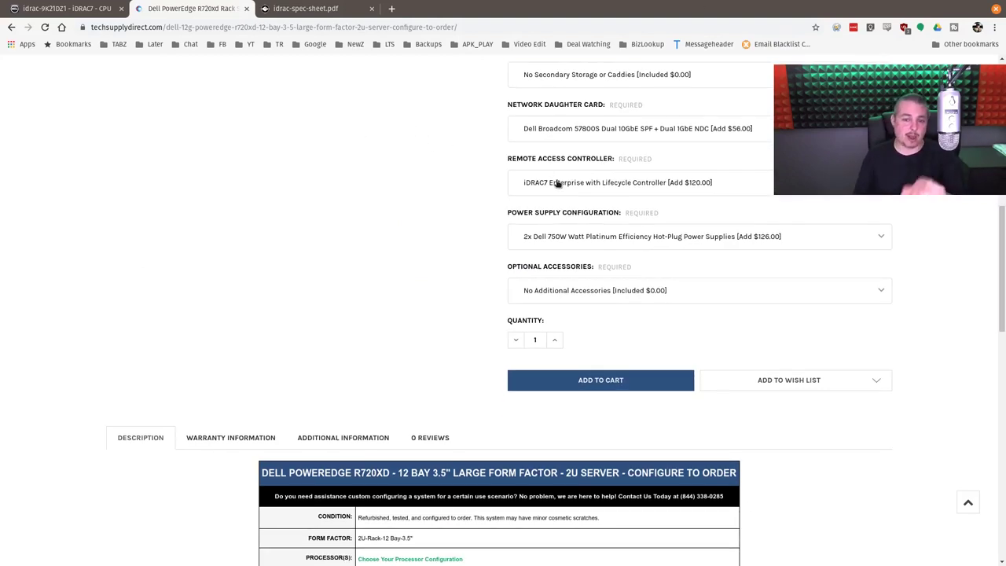
click(606, 190)
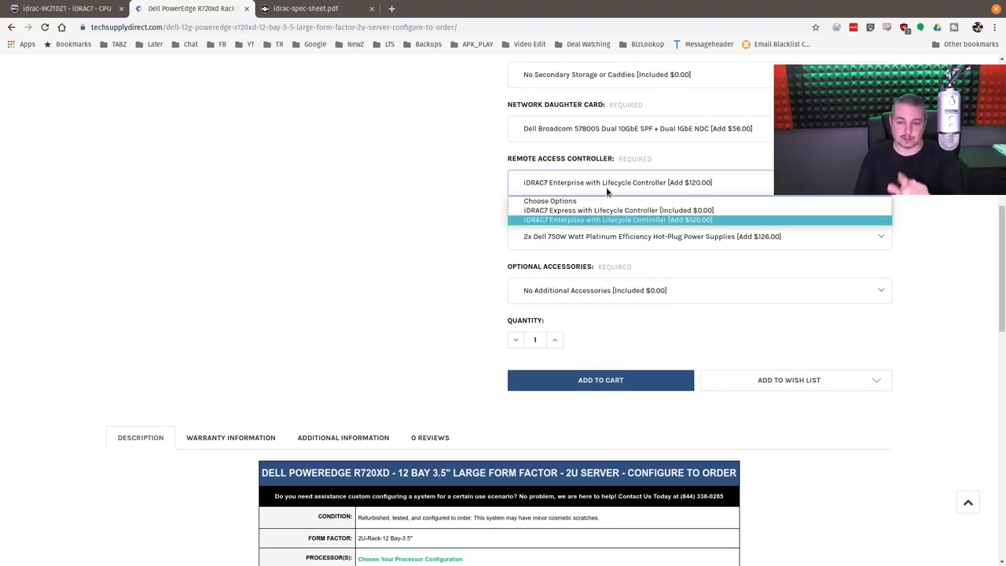
click(606, 190)
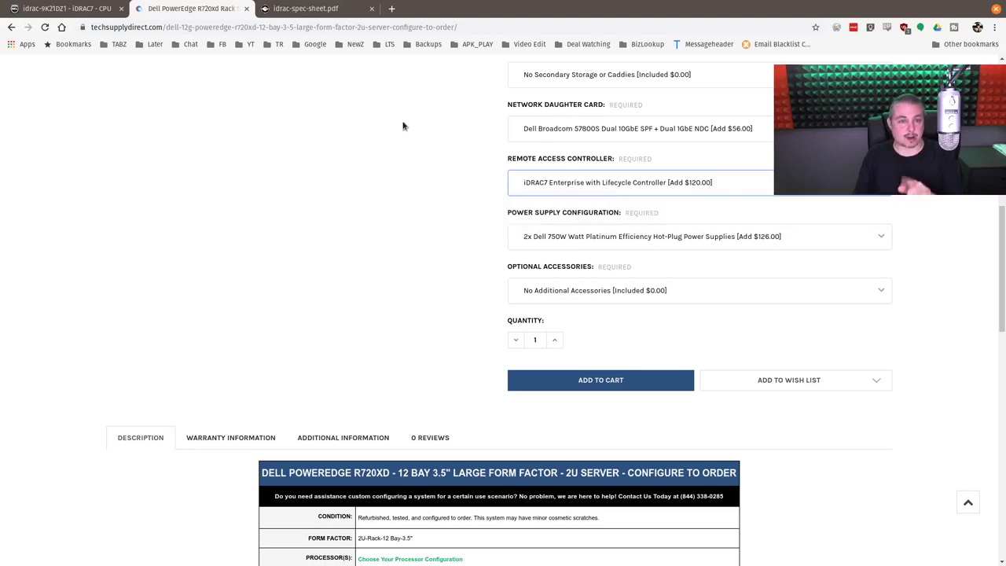
click(546, 194)
click(546, 194)
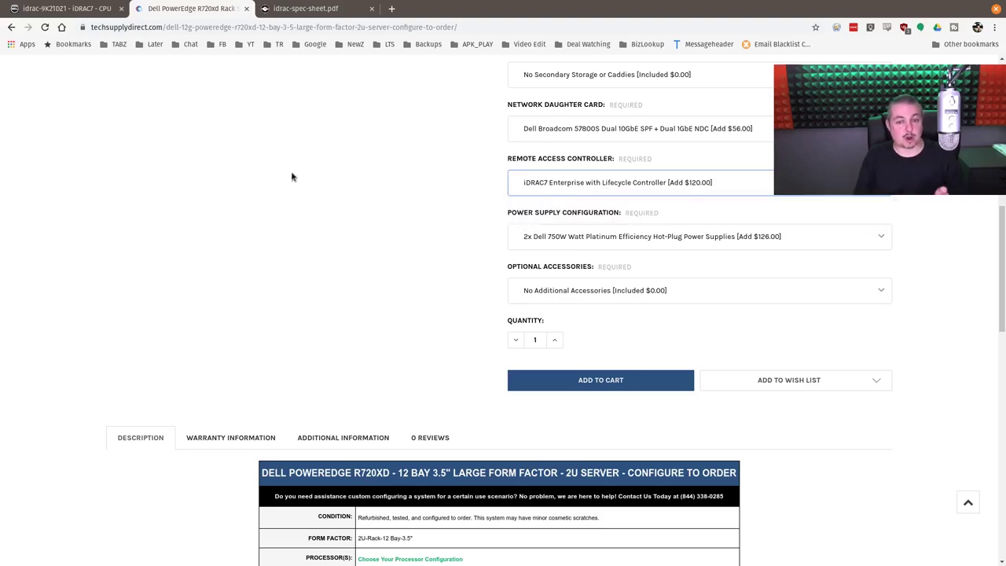
- Consult the license levels in idrac-spec-sheet.pdf and return to the R720xd product page
click(299, 11)
scroll(518, 286, up, 10)
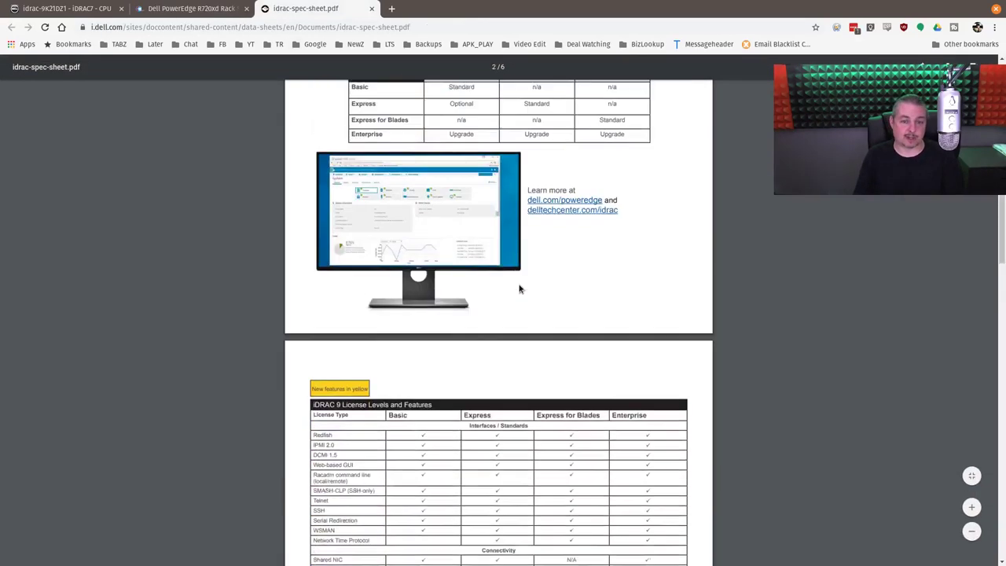
click(193, 9)
- Look over the R720xd product page again, from its description back up to the hardware configuration
scroll(312, 227, down, 3)
scroll(312, 224, up, 5)
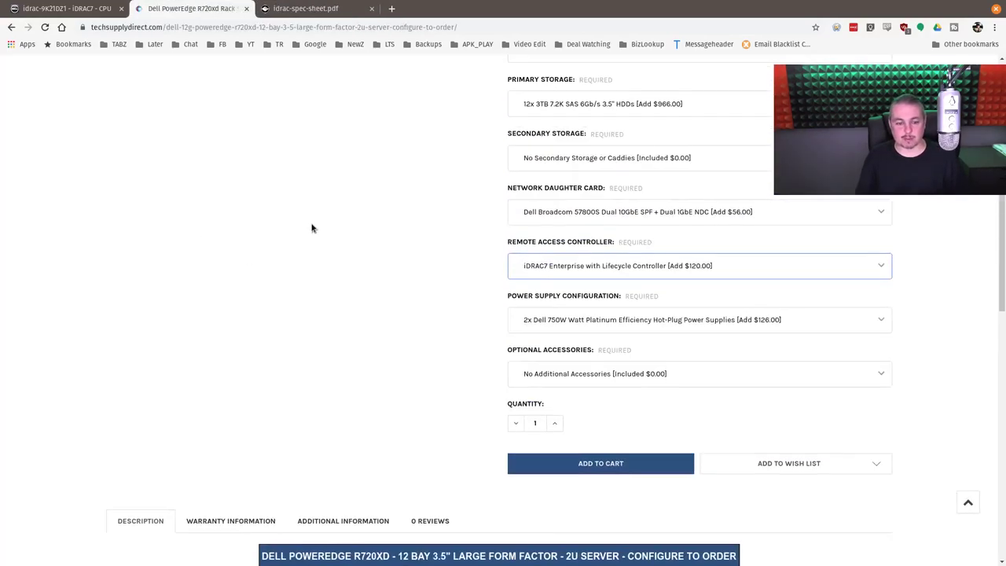
scroll(306, 239, down, 5)
scroll(306, 241, down, 2)
scroll(307, 241, up, 10)
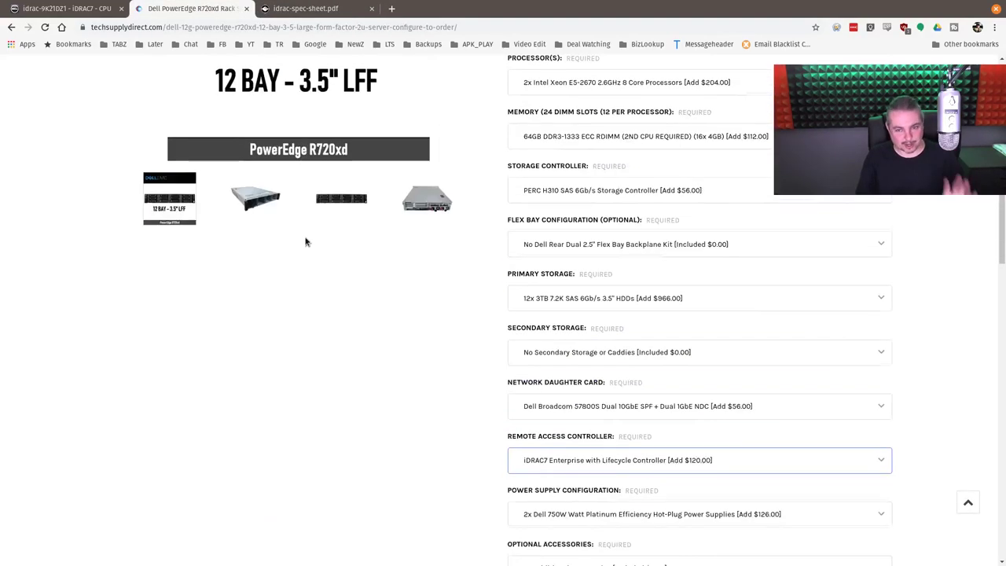